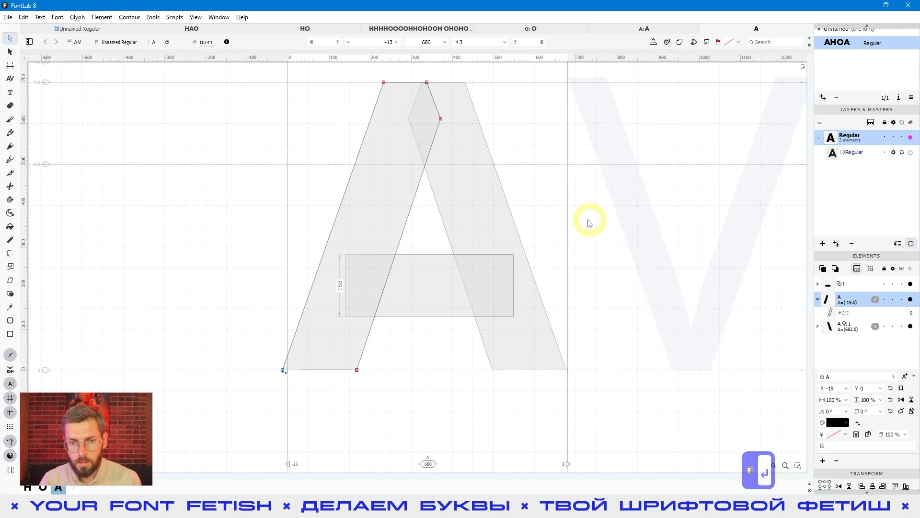
# Step: Compare what Select All picks in the A glyph using the Contour tool and using the Element tool
pyautogui.scroll(-4, 534, 213)
pyautogui.doubleClick(532, 222)
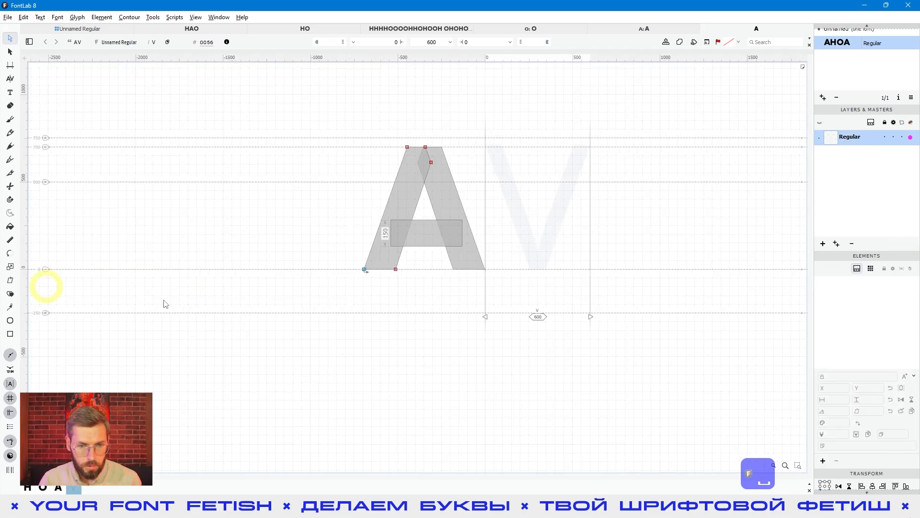
pyautogui.press('space')
pyautogui.moveTo(439, 280); pyautogui.dragTo(347, 300)
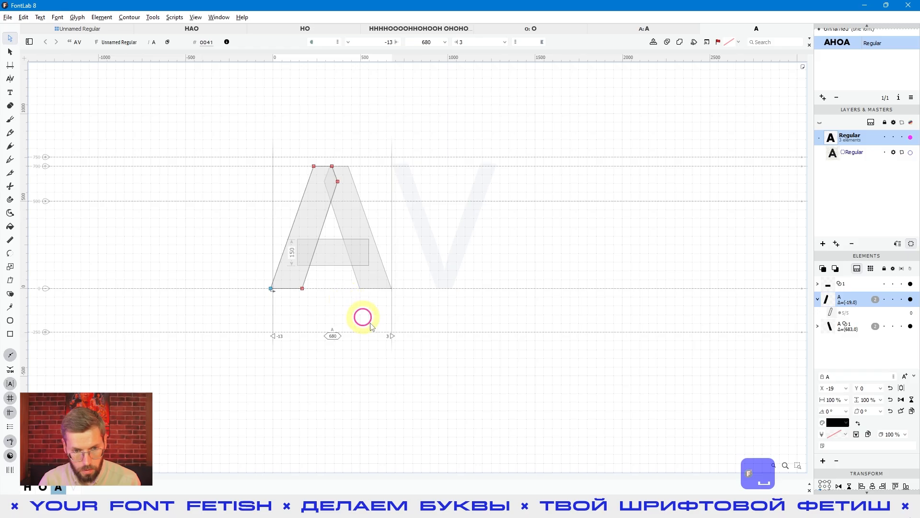
pyautogui.hotkey('ctrl', 'a')
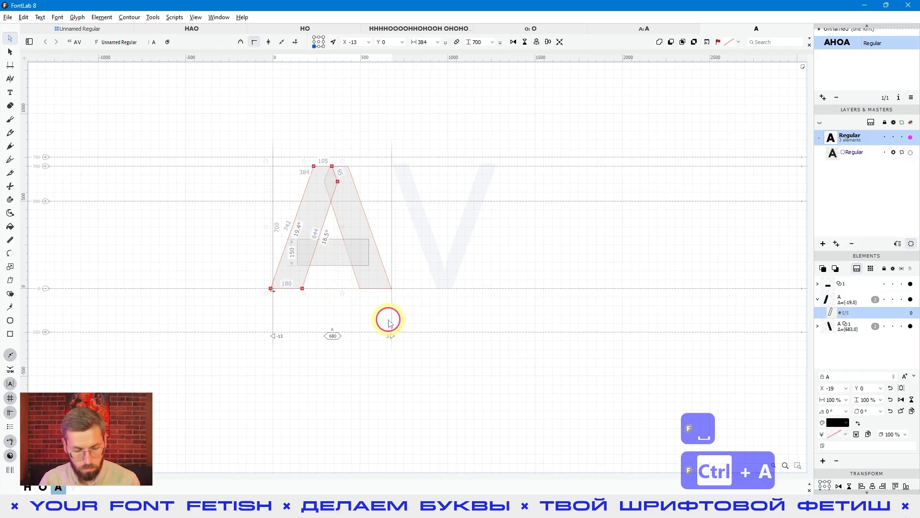
pyautogui.click(386, 319)
pyautogui.press('v')
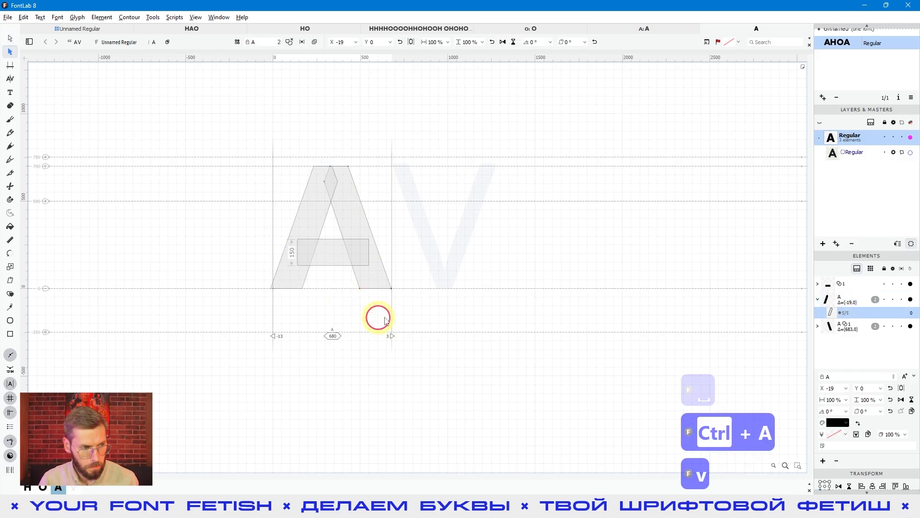
pyautogui.hotkey('ctrl', 'a')
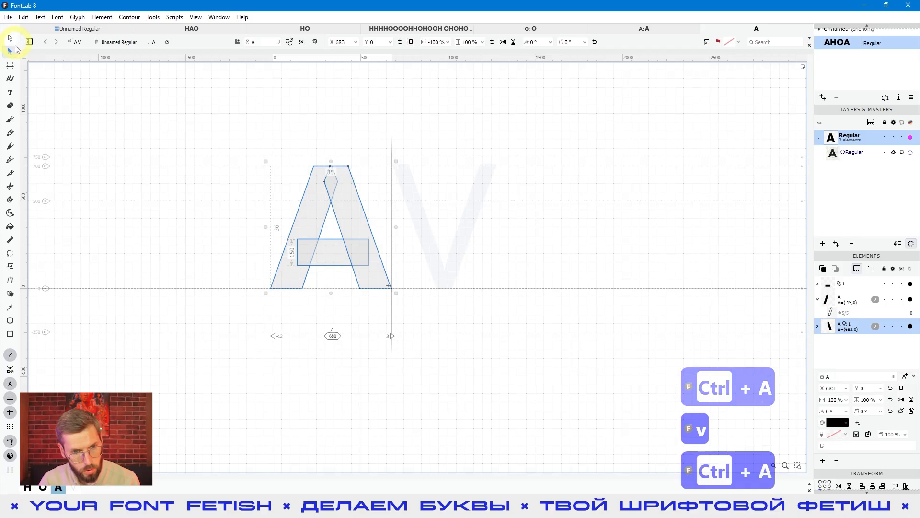
pyautogui.click(344, 314)
pyautogui.press('a')
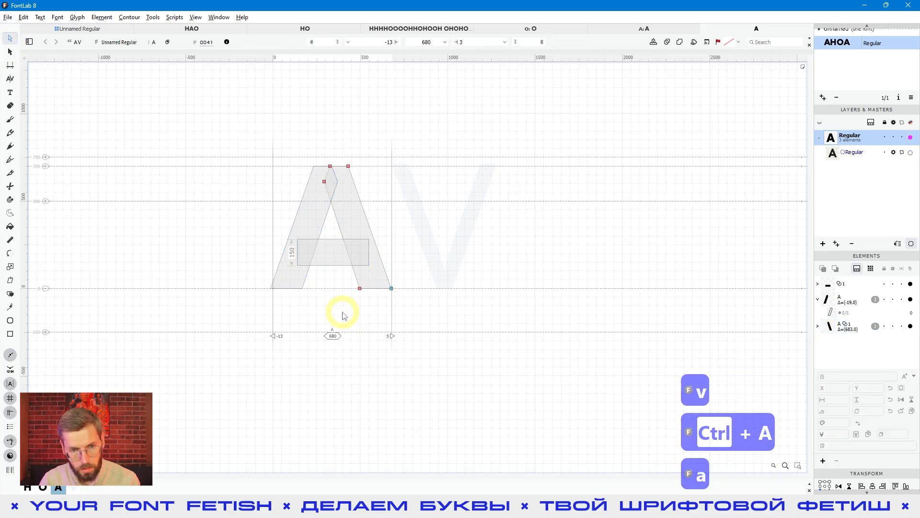
# Step: Try copying only the A's left diagonal contour into the V glyph, and delete the pasted copy
pyautogui.click(352, 208)
pyautogui.click(304, 221)
pyautogui.hotkey('ctrl', 'a')
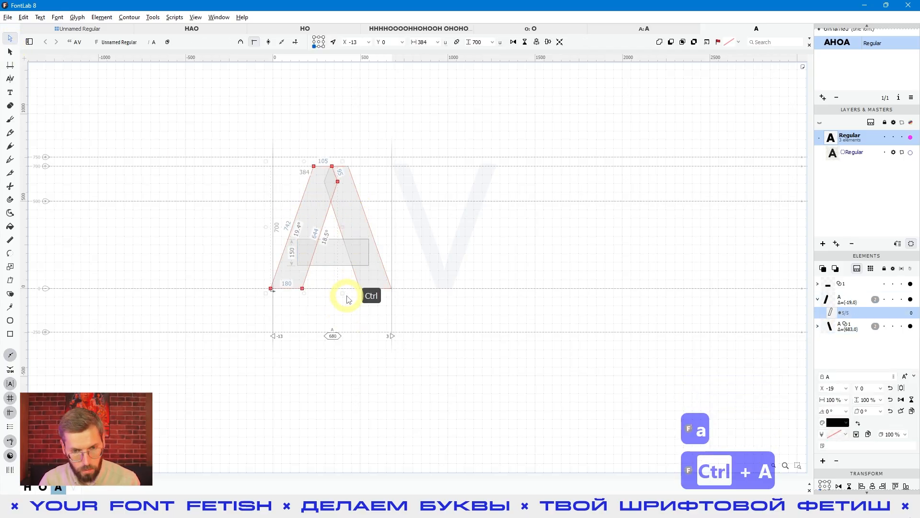
pyautogui.hotkey('ctrl', 'c')
pyautogui.click(435, 215)
pyautogui.hotkey('ctrl', 'v')
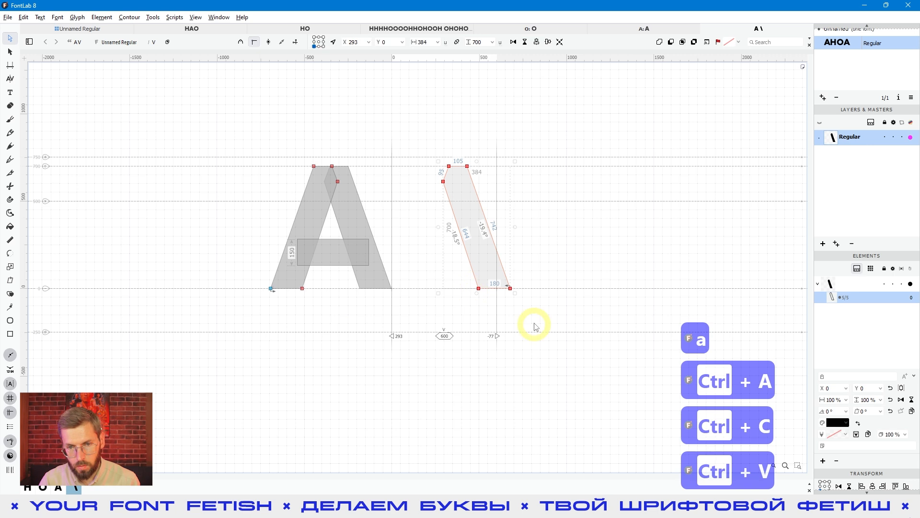
pyautogui.click(555, 282)
pyautogui.moveTo(584, 336); pyautogui.dragTo(440, 122)
pyautogui.press('Delete')
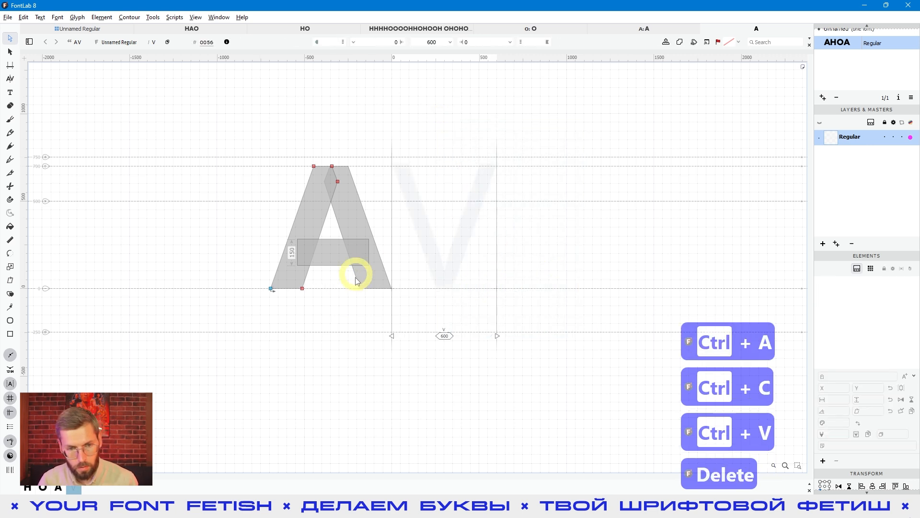
# Step: Copy all elements of the A with the Element tool, paste them into the V glyph and flip them vertically
pyautogui.click(339, 304)
pyautogui.press('v')
pyautogui.hotkey('ctrl', 'a')
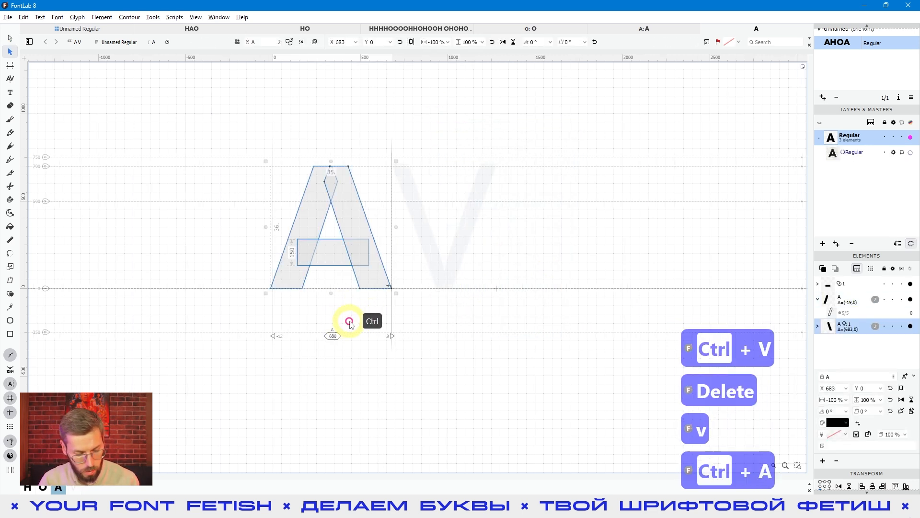
pyautogui.hotkey('ctrl', 'c')
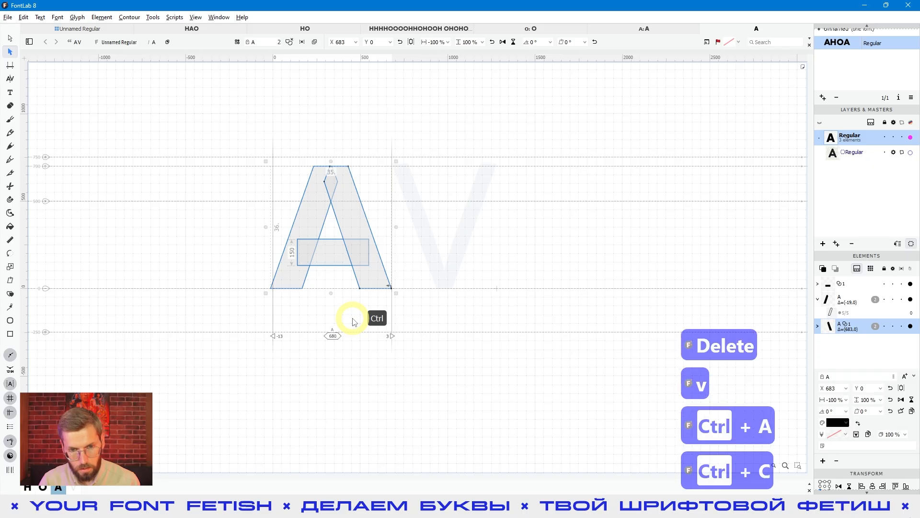
pyautogui.click(417, 241)
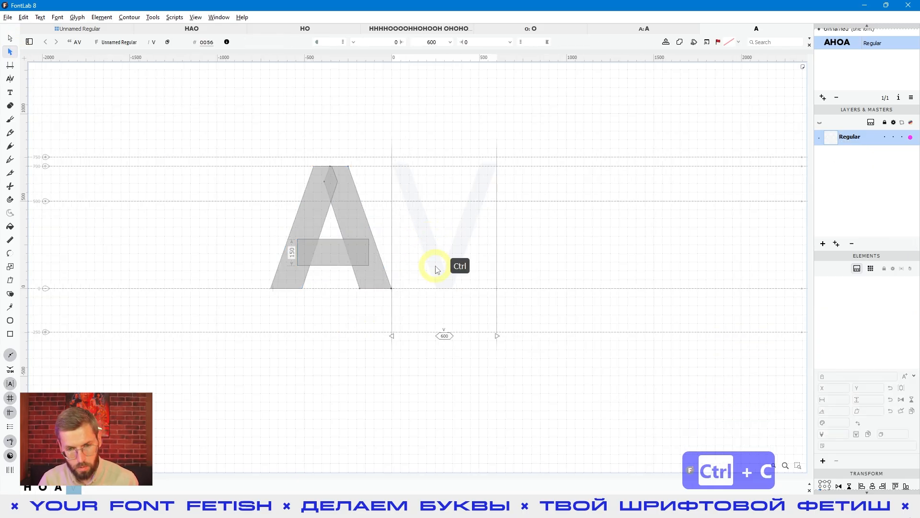
pyautogui.hotkey('ctrl', 'v')
pyautogui.press('e')
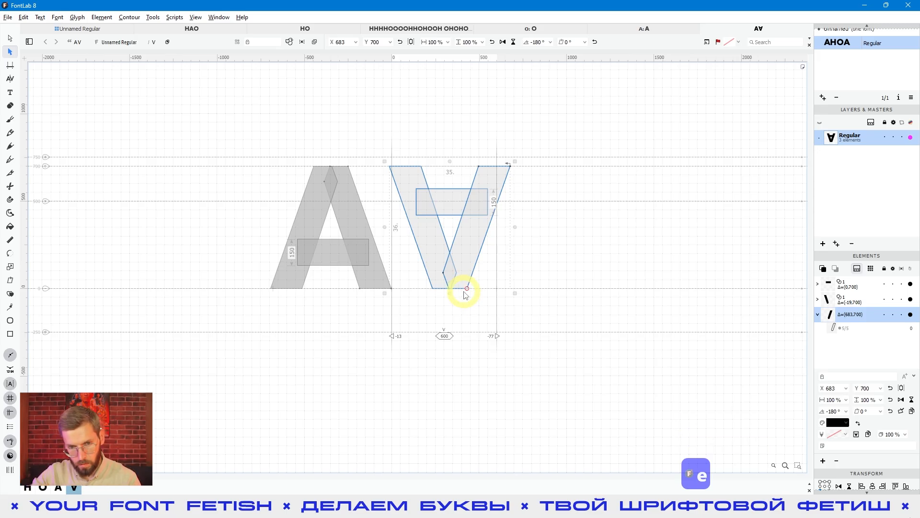
# Step: Delete the horizontal crossbar element from the V glyph
pyautogui.click(474, 357)
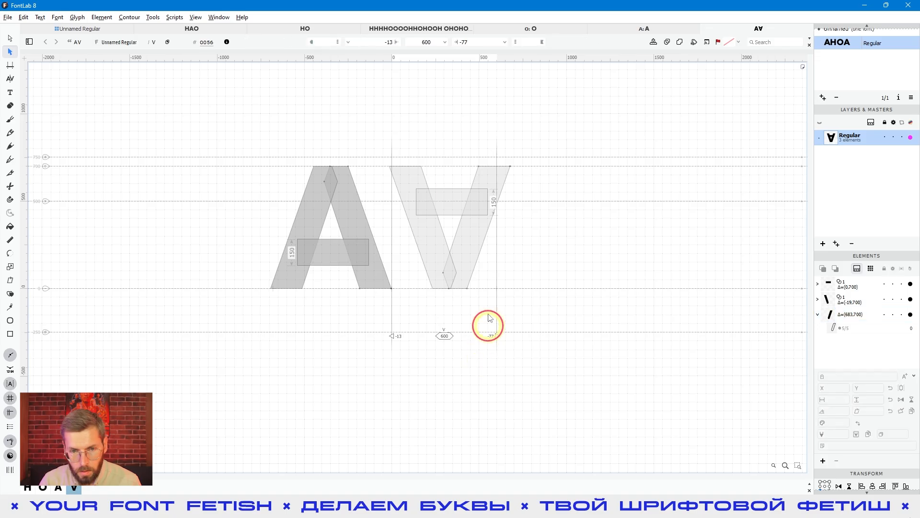
pyautogui.click(422, 201)
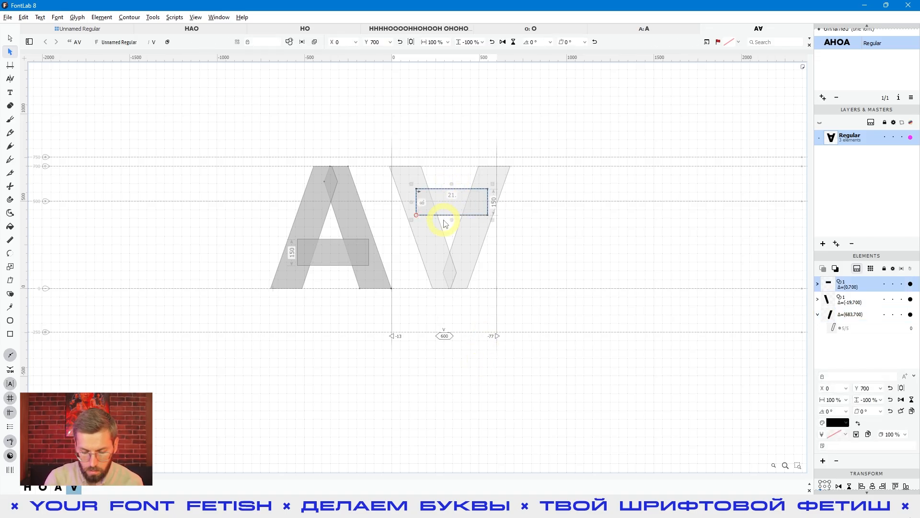
pyautogui.press('Delete')
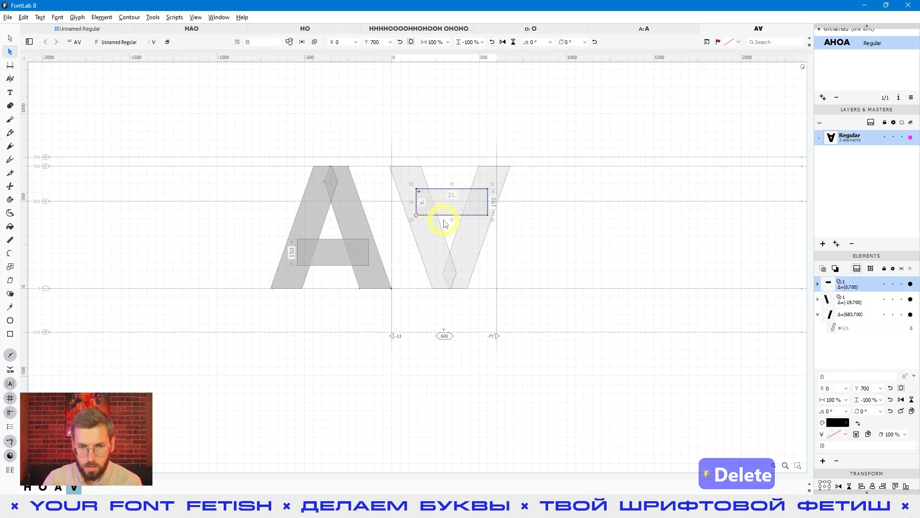
pyautogui.press('space')
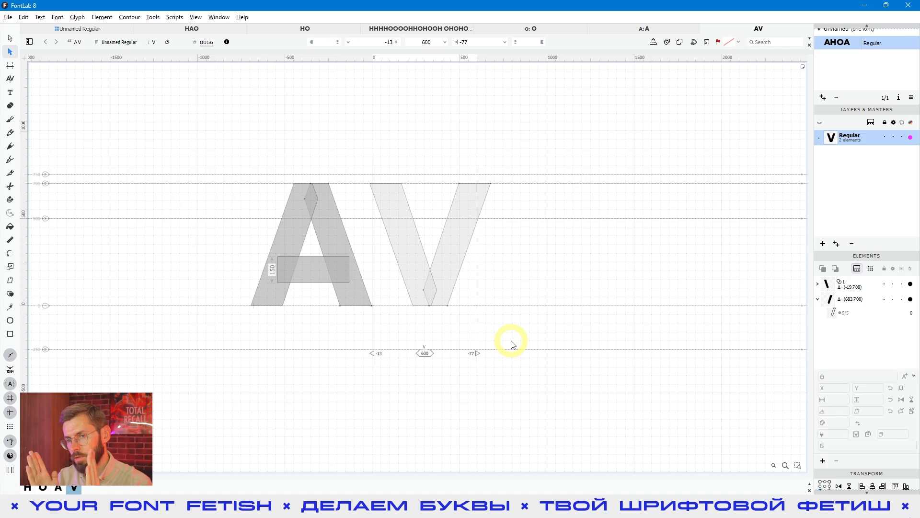
# Step: Examine the top nodes of the V's left diagonal and the glyph information of the A and V
pyautogui.click(9, 37)
pyautogui.click(391, 206)
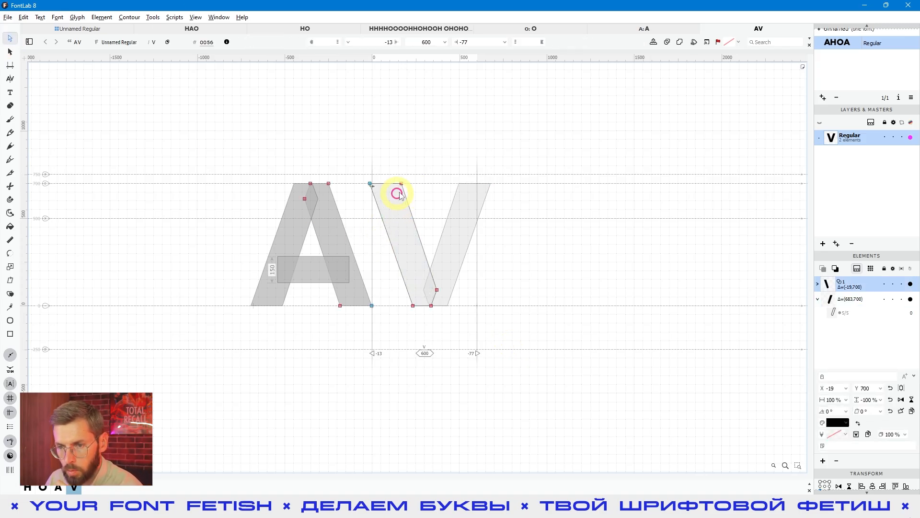
pyautogui.moveTo(424, 151); pyautogui.dragTo(362, 221)
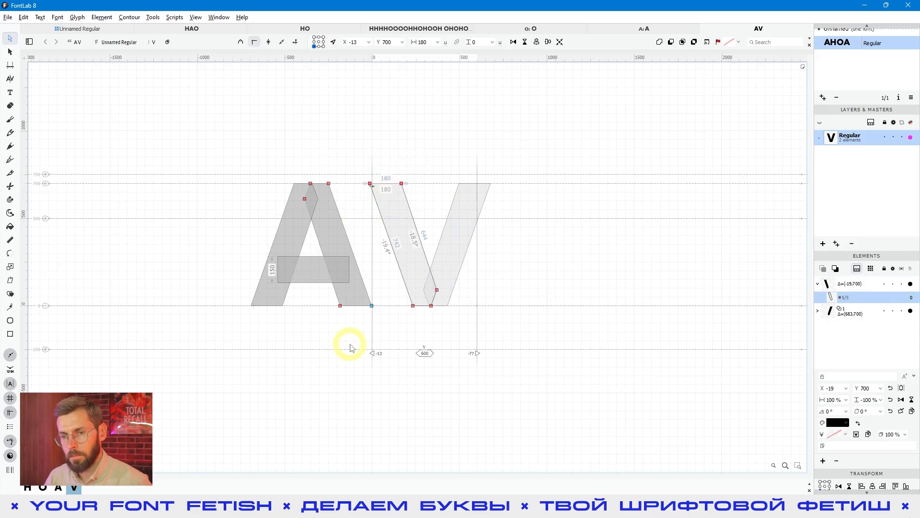
pyautogui.click(331, 321)
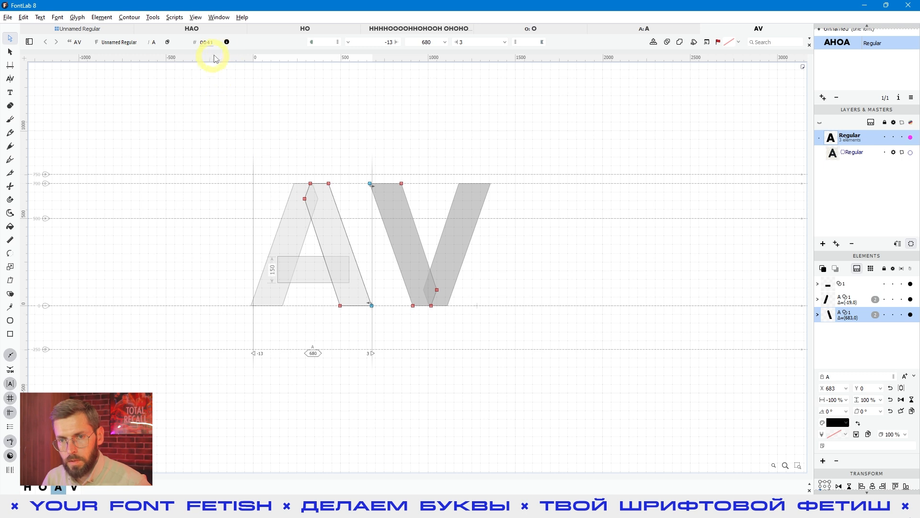
pyautogui.click(226, 42)
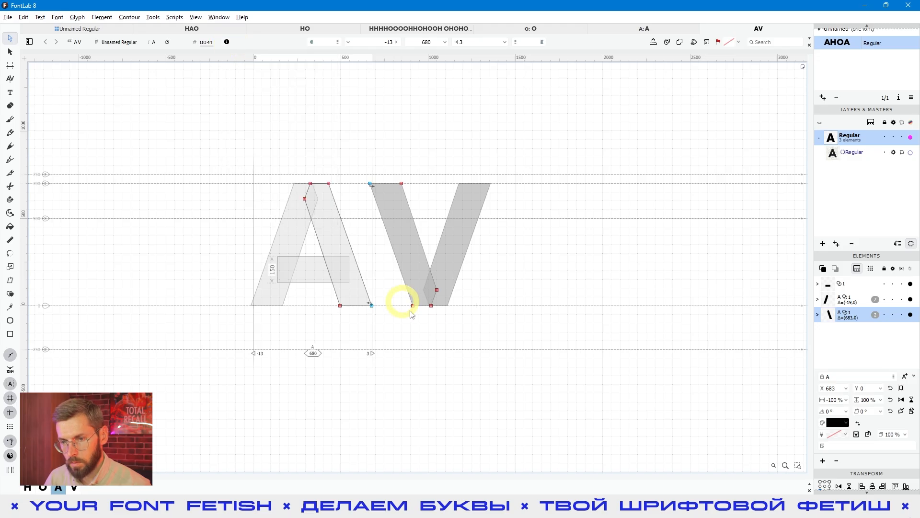
pyautogui.click(427, 324)
pyautogui.click(227, 43)
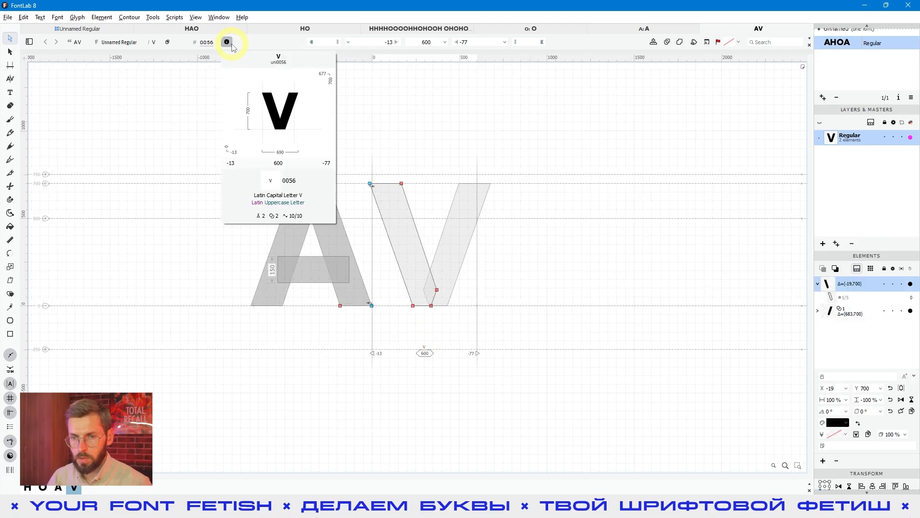
pyautogui.click(228, 43)
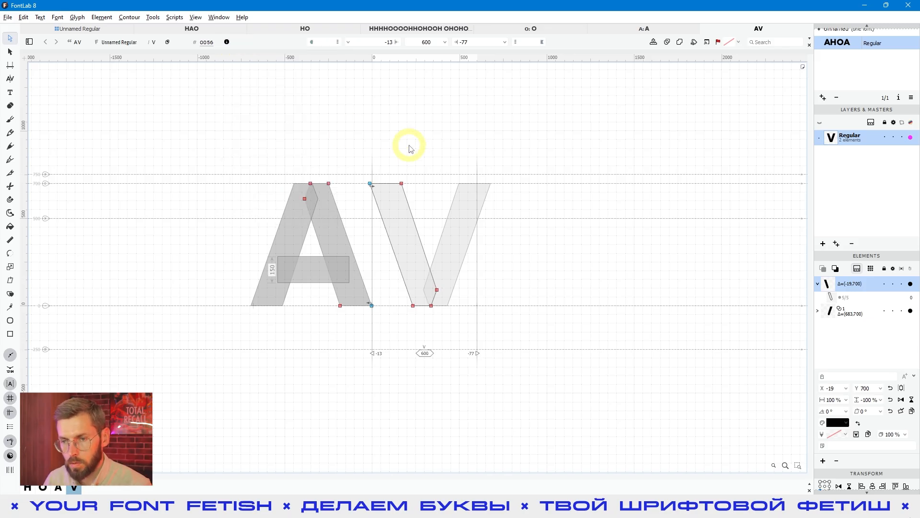
# Step: Shift the two top nodes of the V's left diagonal 10 units to the right with the Contour tool
pyautogui.moveTo(413, 148); pyautogui.dragTo(359, 215)
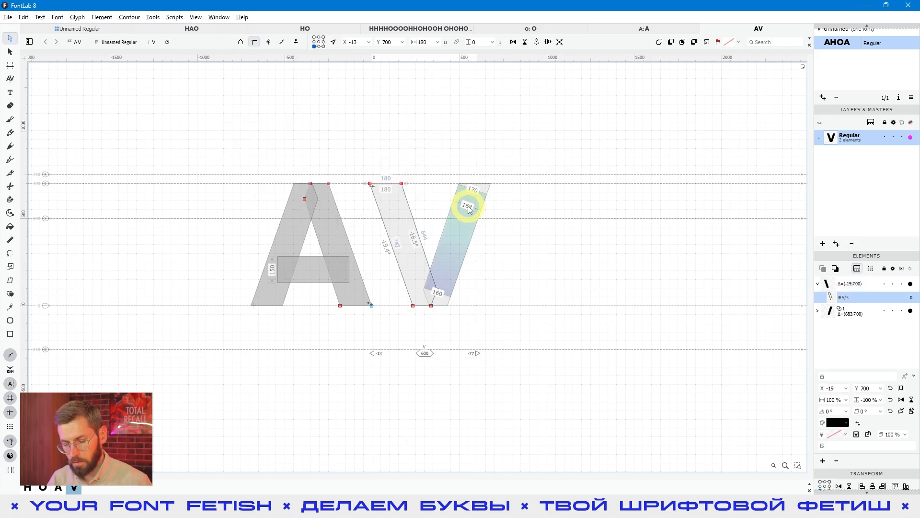
pyautogui.press('shift')
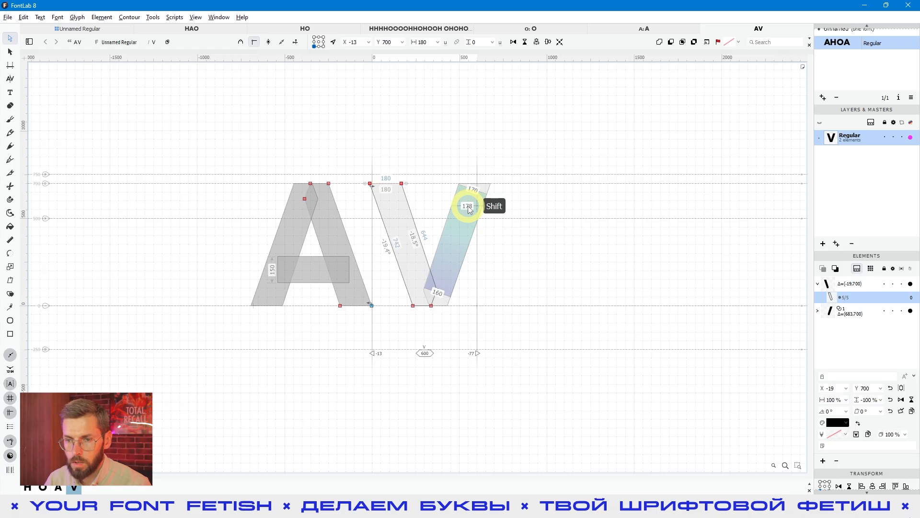
pyautogui.hotkey('shift', 'Right')
pyautogui.click(474, 243)
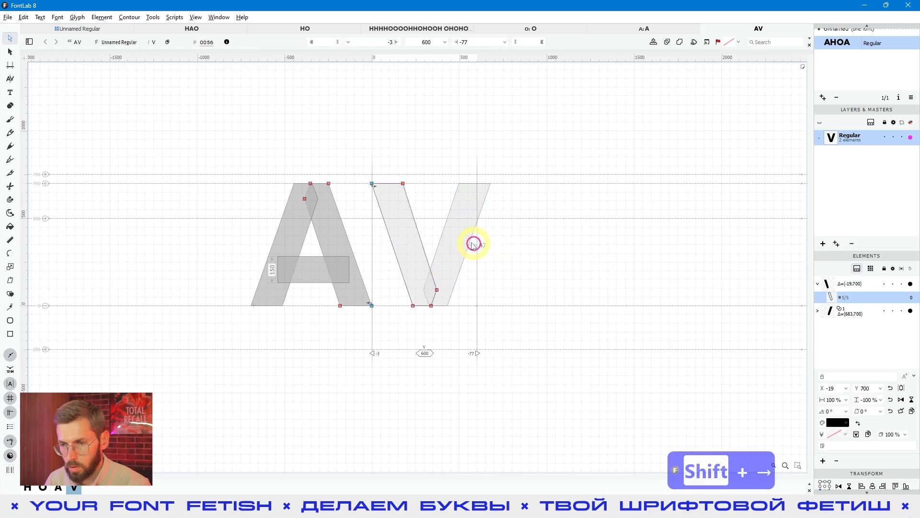
pyautogui.click(443, 235)
pyautogui.click(413, 230)
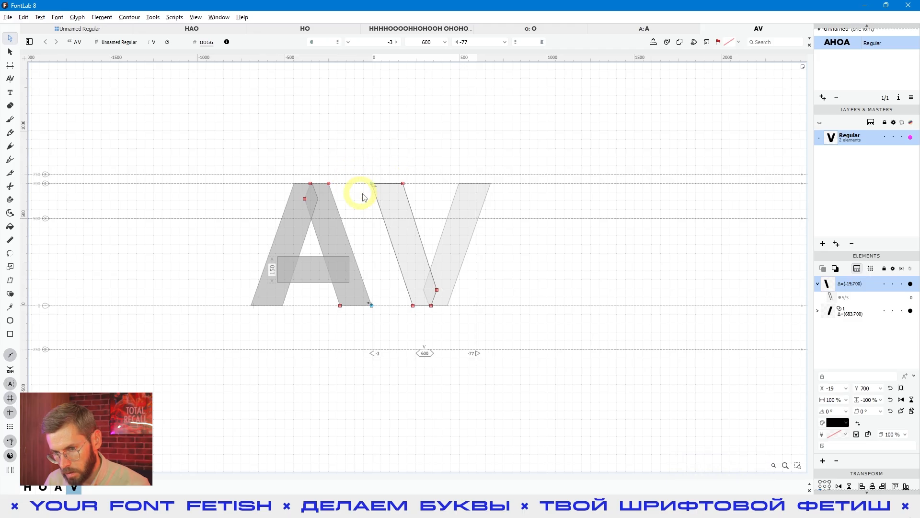
# Step: Delete both diagonal elements from the V glyph, leaving the glyph empty
pyautogui.click(452, 232)
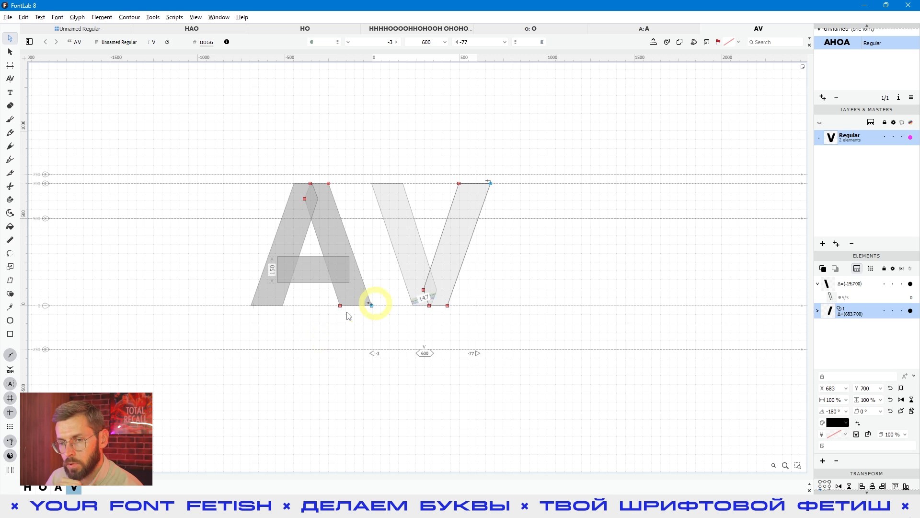
pyautogui.click(298, 342)
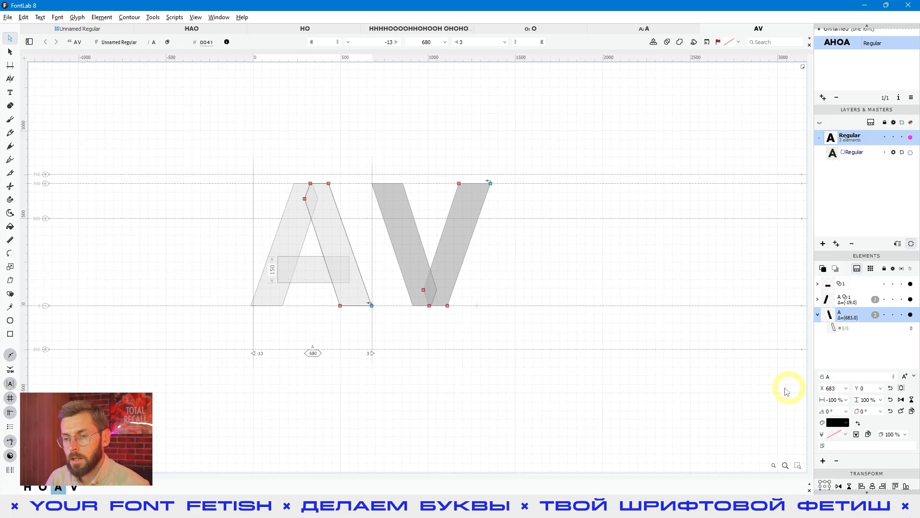
pyautogui.click(430, 323)
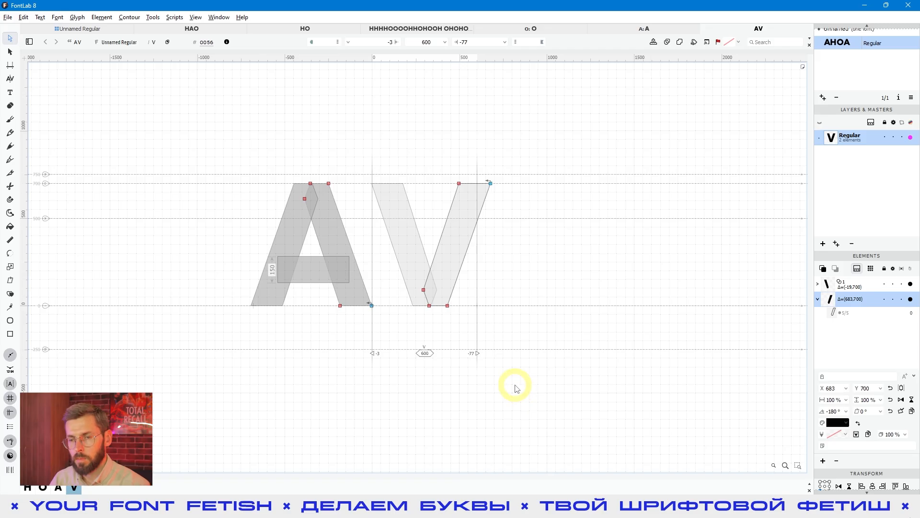
pyautogui.click(488, 338)
pyautogui.click(543, 312)
pyautogui.click(522, 333)
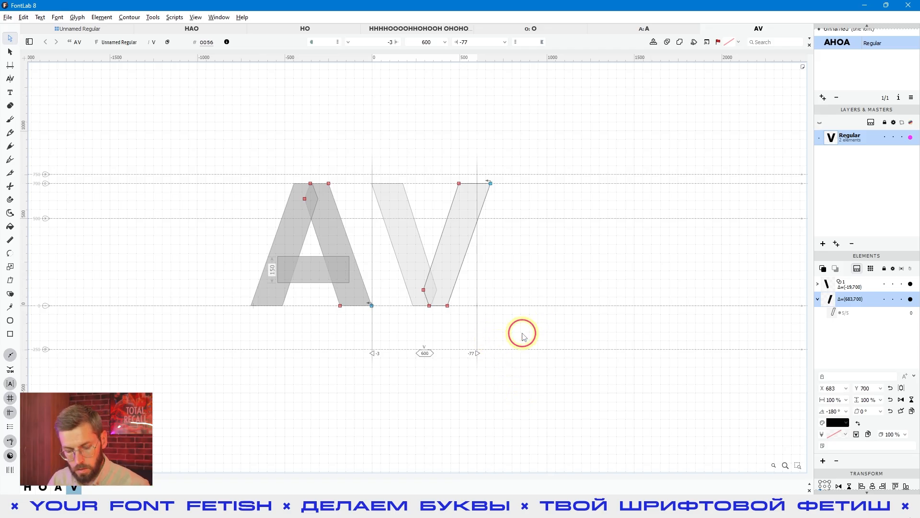
pyautogui.press('v')
pyautogui.hotkey('ctrl', 'a')
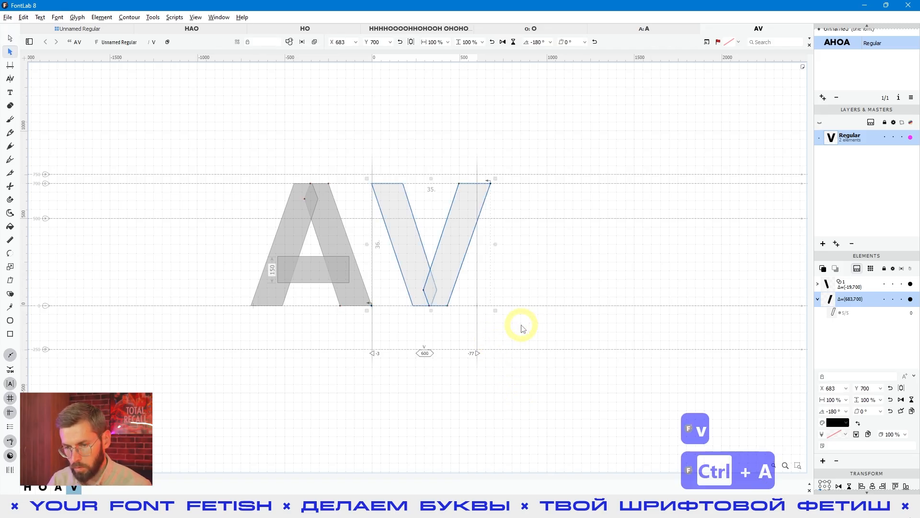
pyautogui.press('Delete')
# Step: Make the A glyph the active glyph and clear its element selection
pyautogui.click(325, 322)
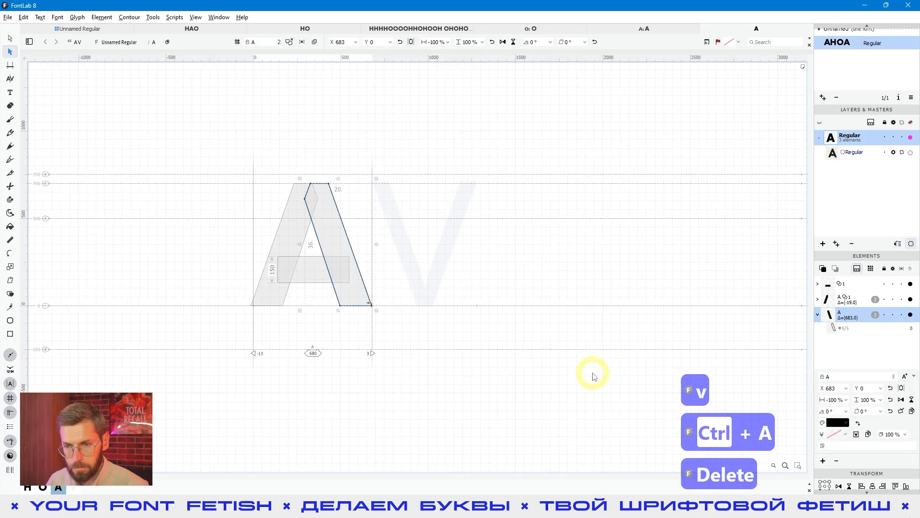
pyautogui.click(409, 398)
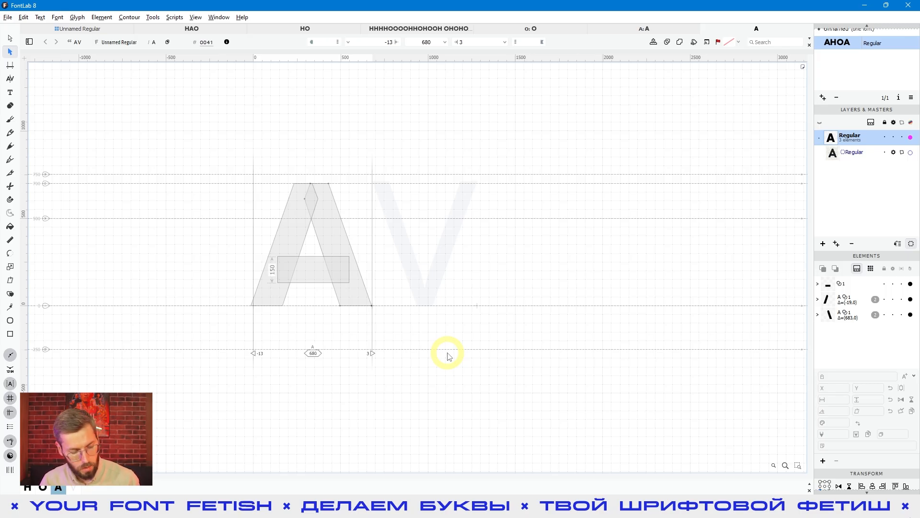
pyautogui.hotkey('shift', 'ctrl', 'alt')
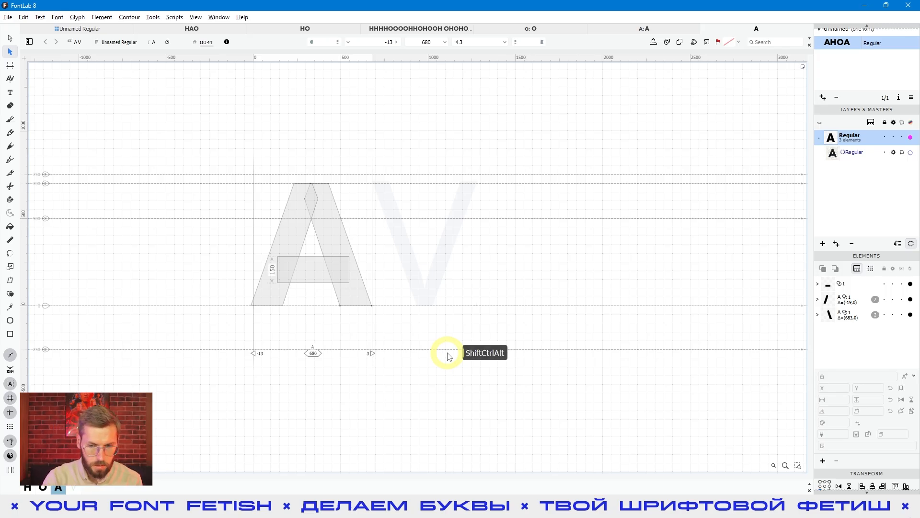
pyautogui.hotkey('ctrl', 'alt', 'shift', 't')
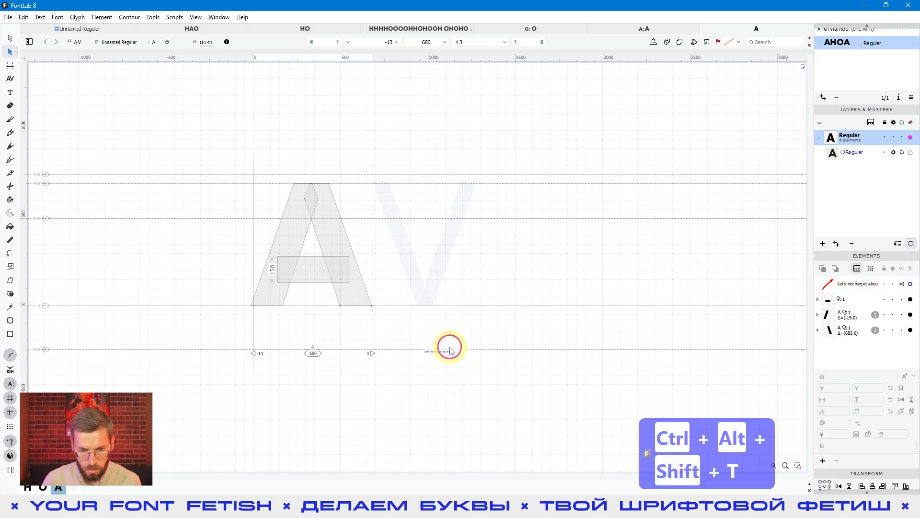
pyautogui.press('Delete')
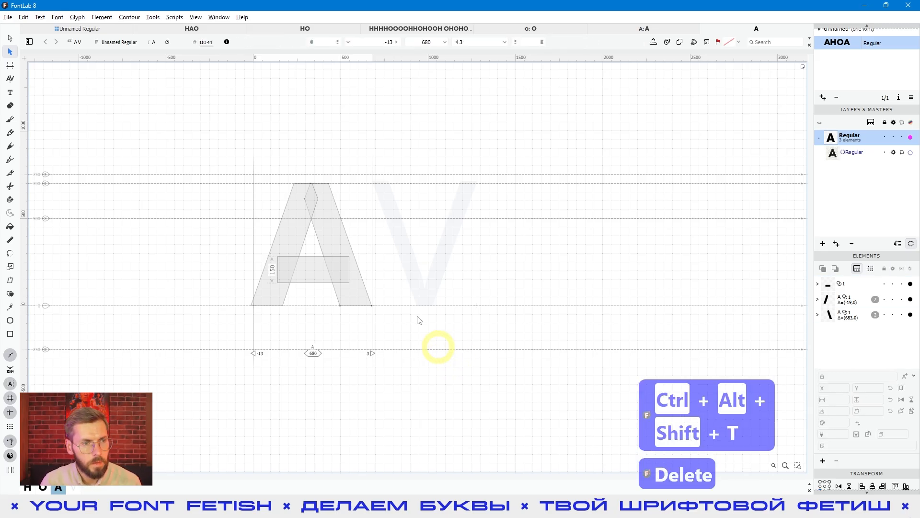
# Step: Add a sticker to the A glyph and place it just beneath the letter
pyautogui.click(76, 18)
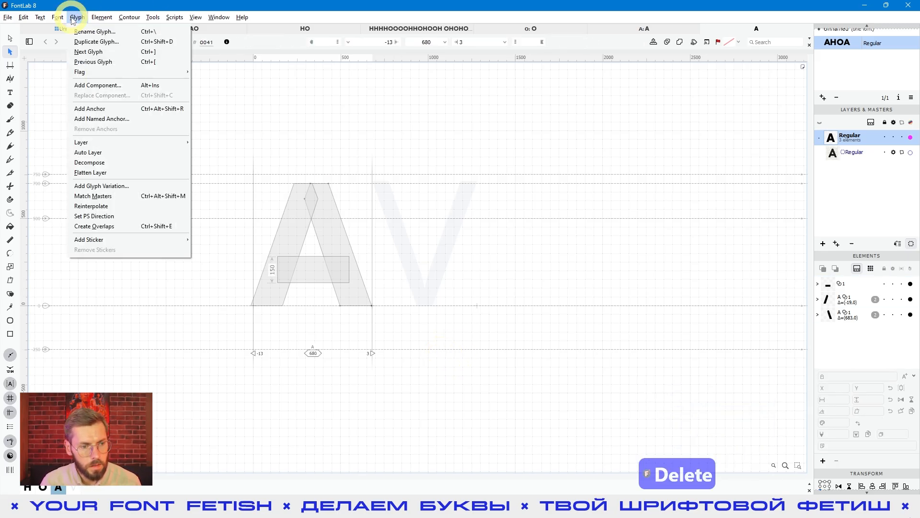
pyautogui.moveTo(87, 240)
pyautogui.click(206, 246)
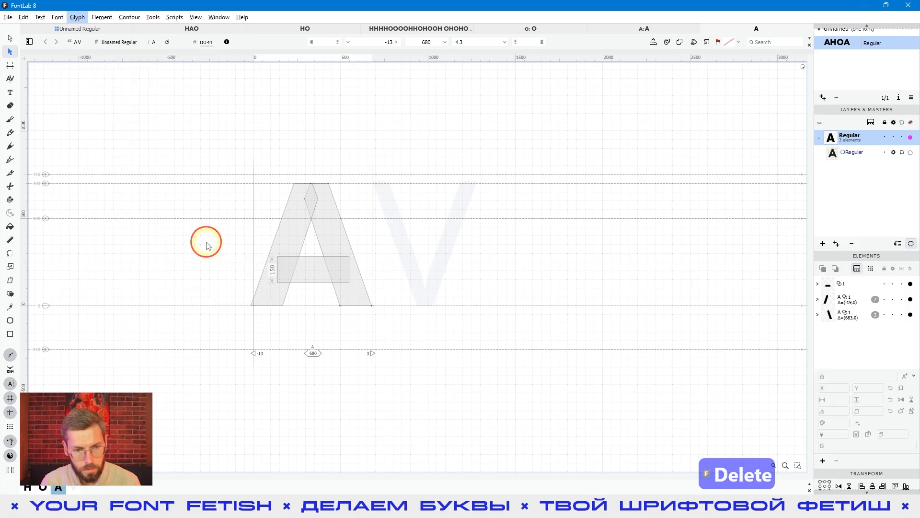
pyautogui.click(204, 240)
pyautogui.moveTo(206, 237); pyautogui.dragTo(315, 328)
# Step: Replace the text of the sticker under the A with "# 690"
pyautogui.doubleClick(315, 330)
pyautogui.hotkey('ctrl', 'a')
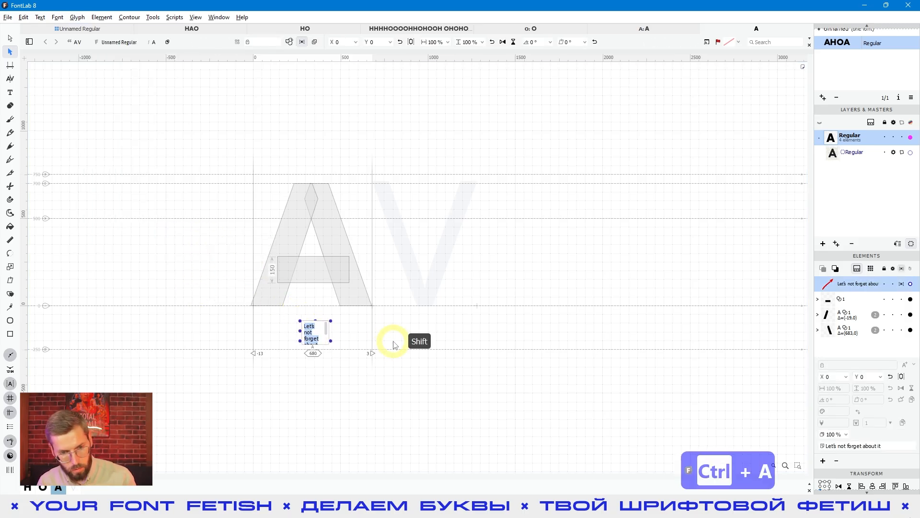
pyautogui.write('№')
pyautogui.press('BackSpace')
pyautogui.write('# ')
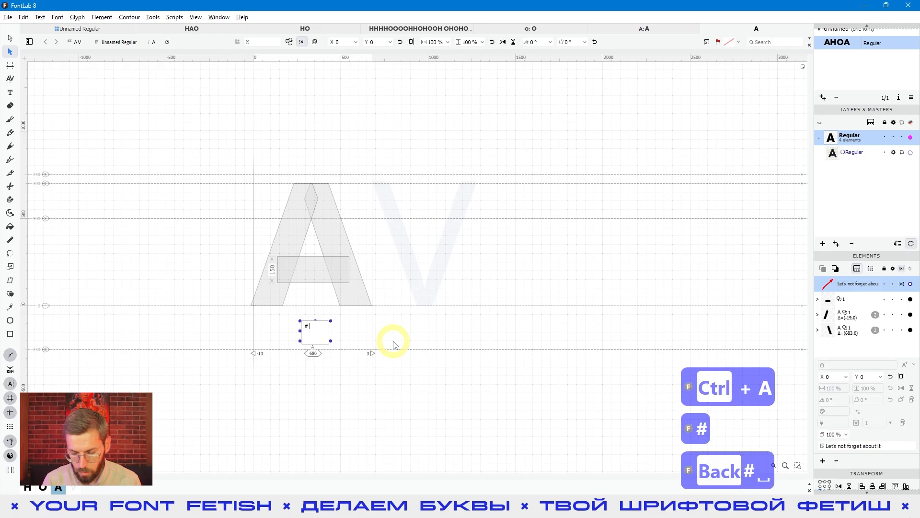
pyautogui.write('690')
pyautogui.click(431, 367)
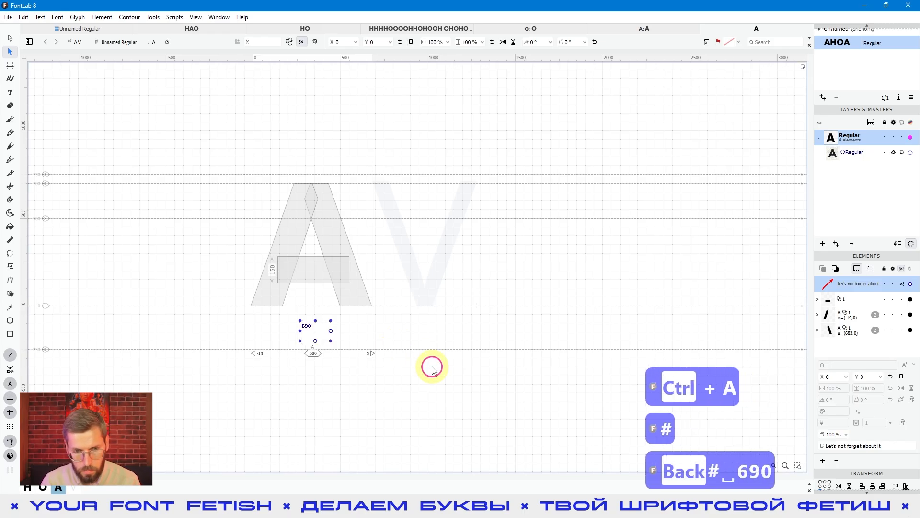
pyautogui.click(410, 393)
pyautogui.click(318, 331)
pyautogui.scroll(2, 318, 331)
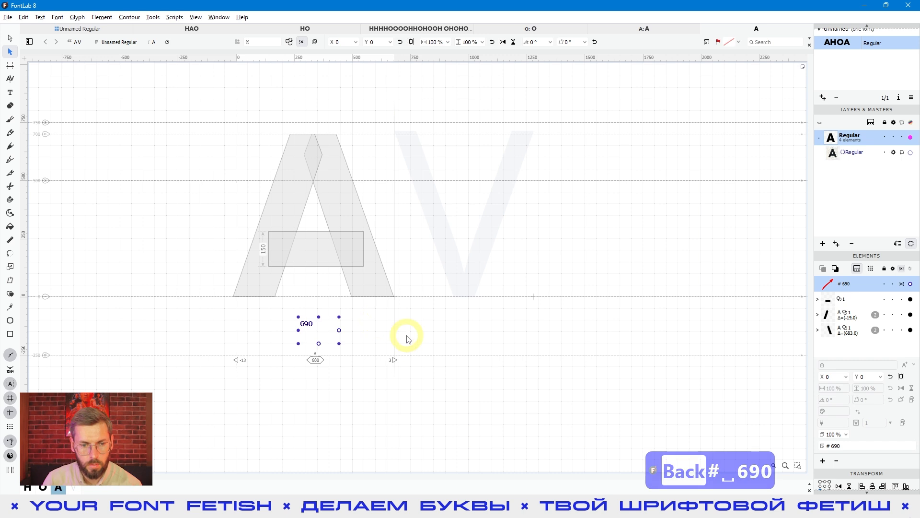
pyautogui.click(428, 346)
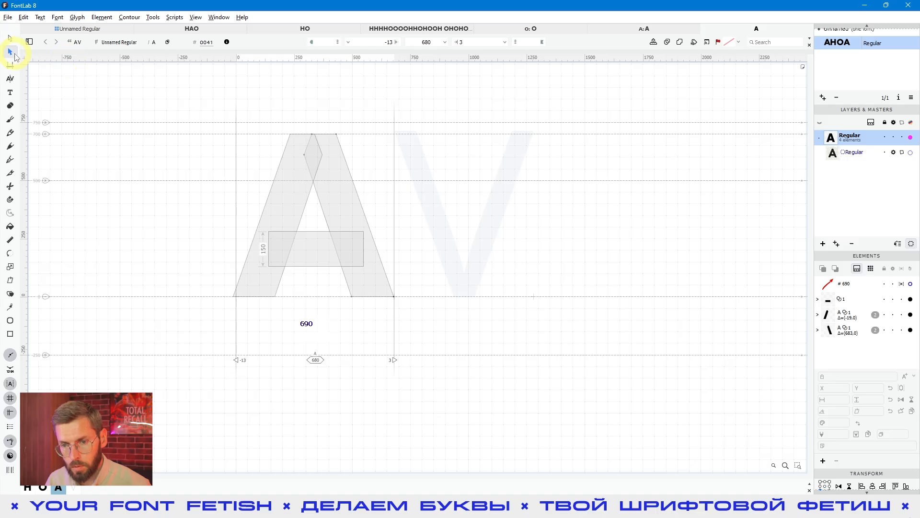
# Step: Copy both diagonals and the crossbar of the A glyph with the Element tool
pyautogui.press('v')
pyautogui.click(262, 219)
pyautogui.hotkey('ctrl', 'a')
pyautogui.click(397, 169)
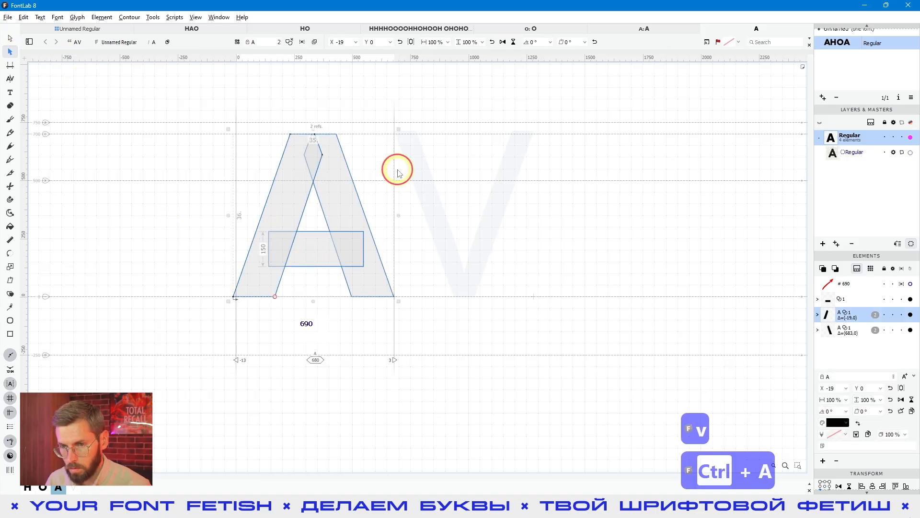
pyautogui.moveTo(355, 96); pyautogui.dragTo(222, 300)
pyautogui.hotkey('ctrl', 'a')
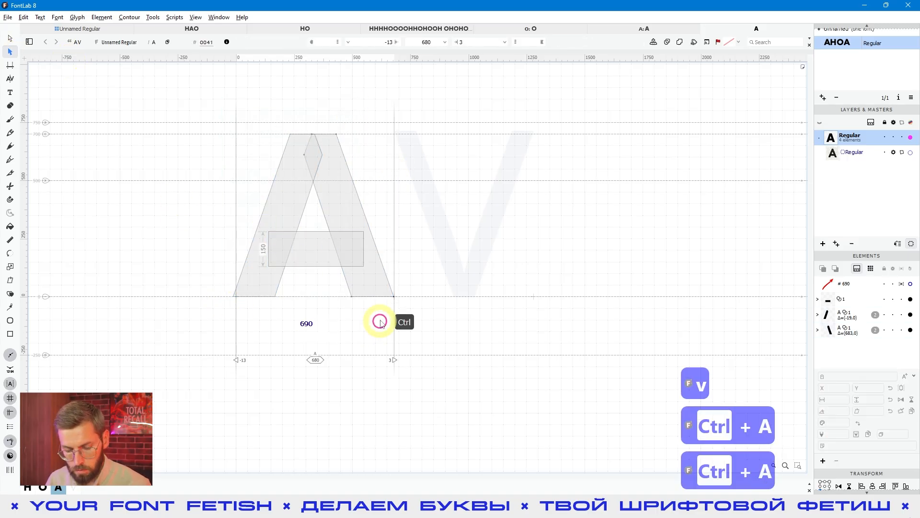
pyautogui.hotkey('ctrl', 'c')
# Step: Paste the copied elements into the empty V glyph as linked references and flip them vertically
pyautogui.click(464, 262)
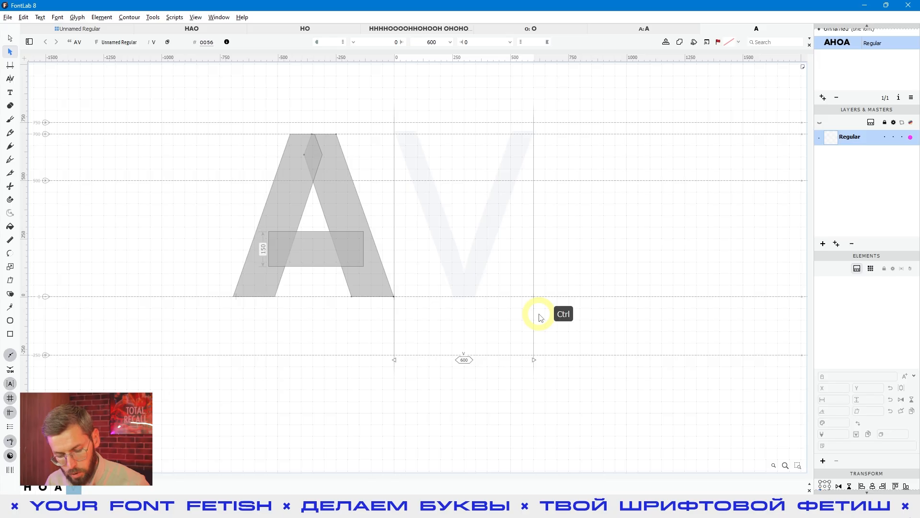
pyautogui.hotkey('ctrl', 'shift', 'v')
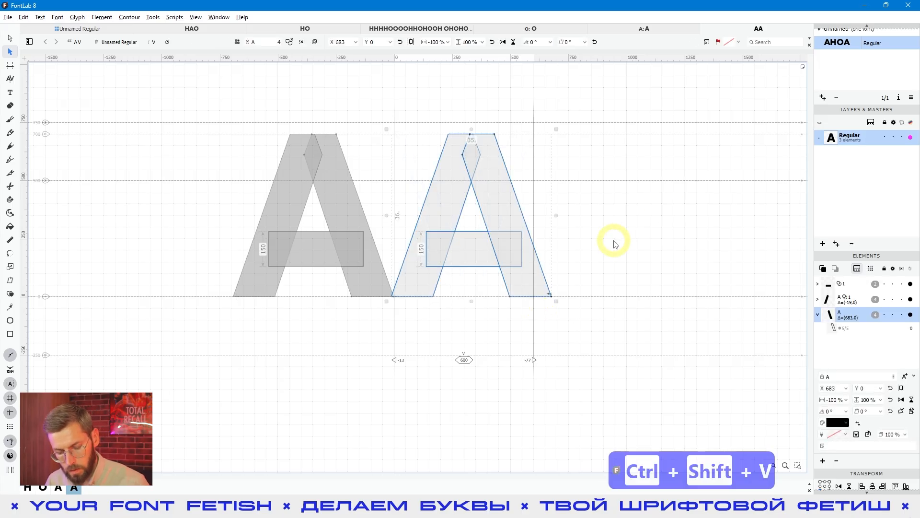
pyautogui.press('e')
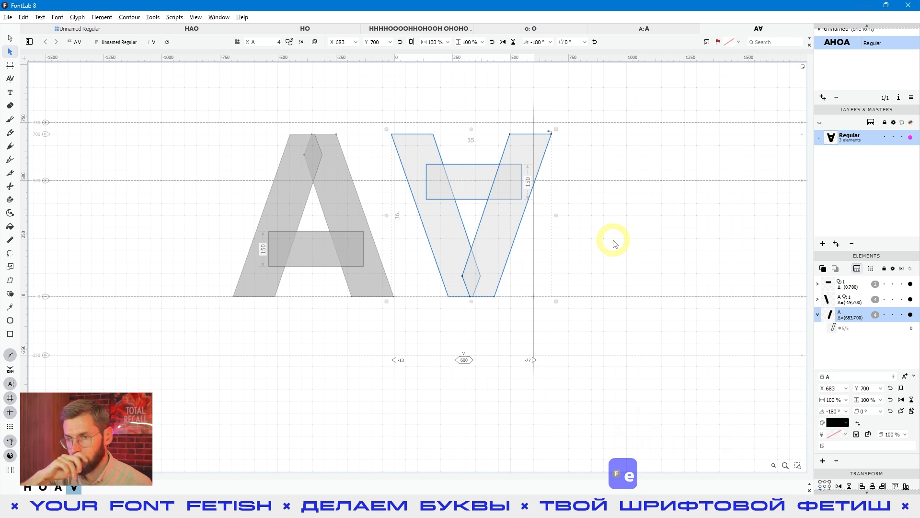
pyautogui.click(614, 243)
# Step: Try deleting the V's linked crossbar by its nodes with the Contour tool, and undo the deletion
pyautogui.click(487, 177)
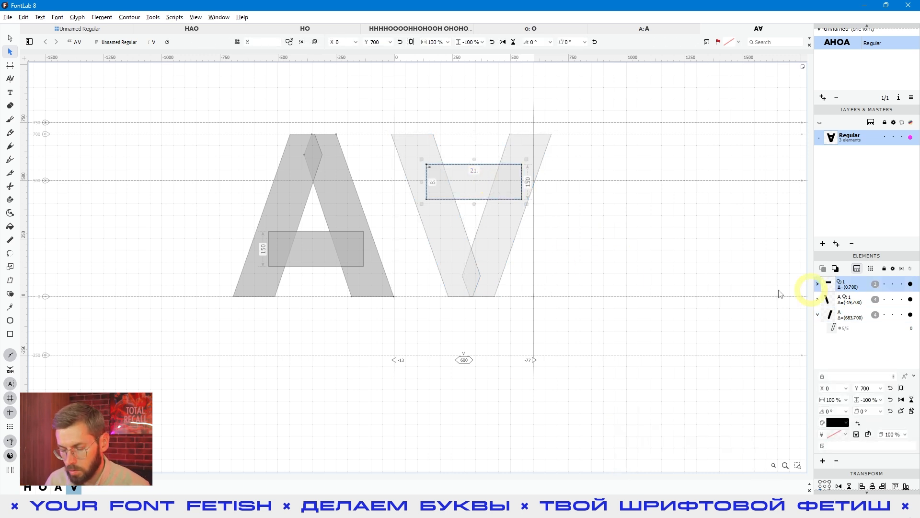
pyautogui.click(626, 272)
pyautogui.click(451, 178)
pyautogui.press('a')
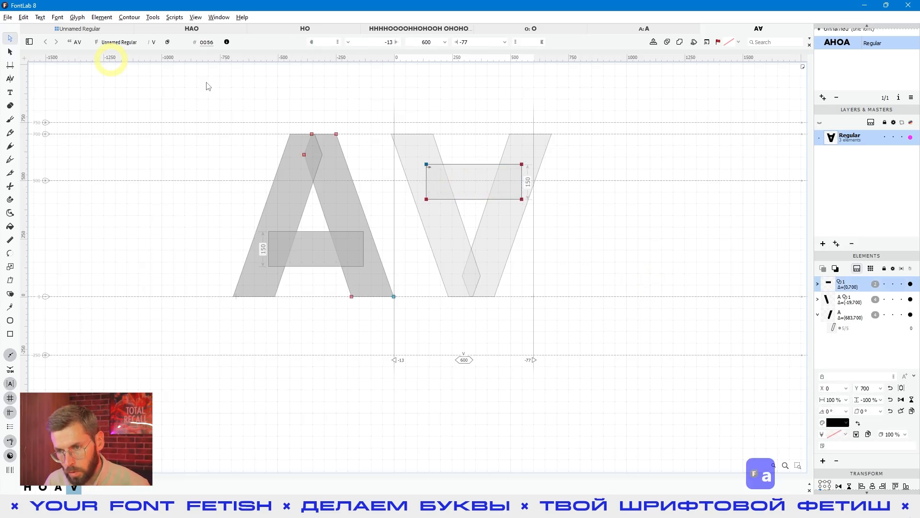
pyautogui.hotkey('ctrl', 's')
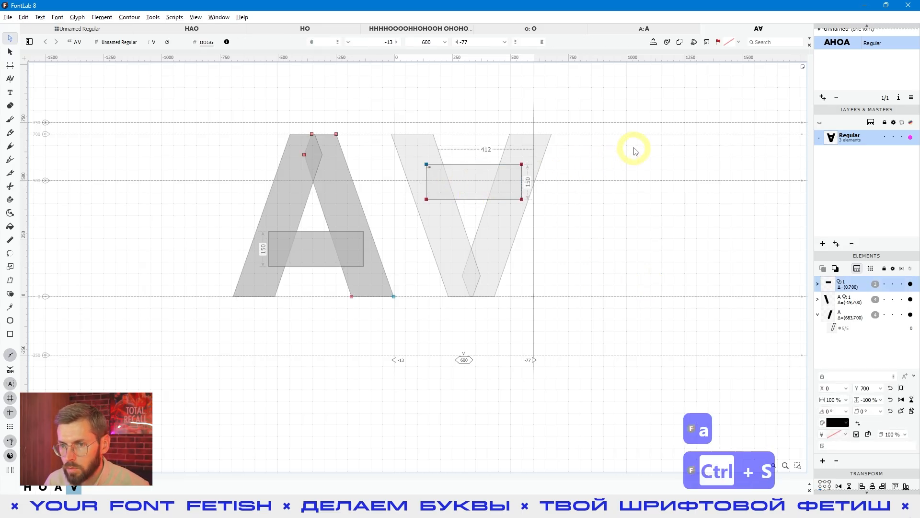
pyautogui.moveTo(637, 139); pyautogui.dragTo(425, 246)
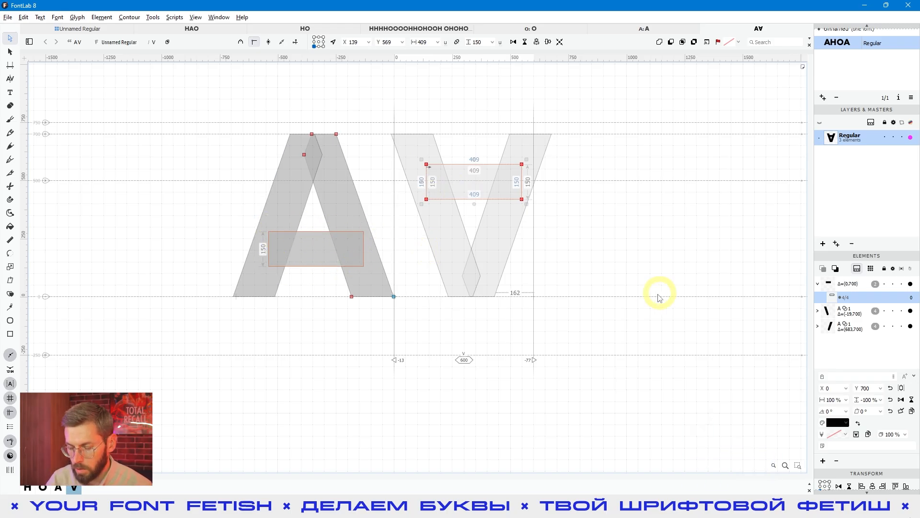
pyautogui.press('Delete')
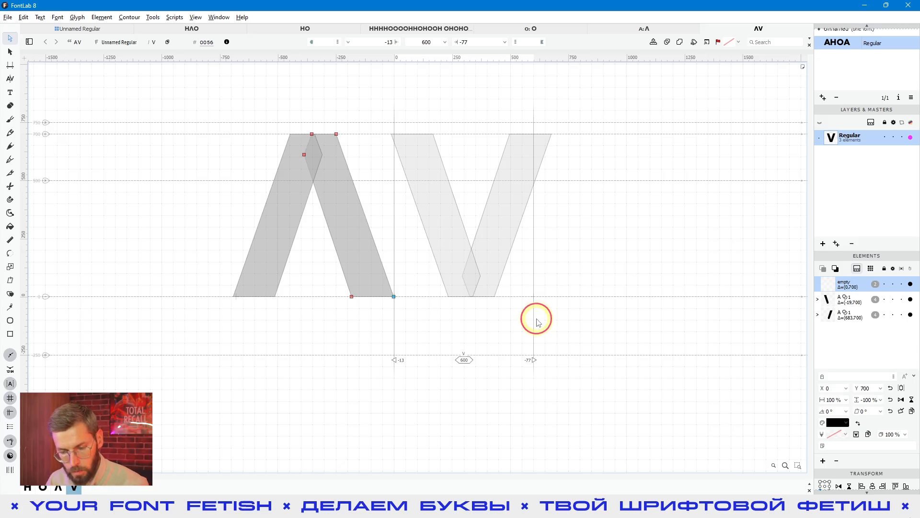
pyautogui.hotkey('ctrl', 'z')
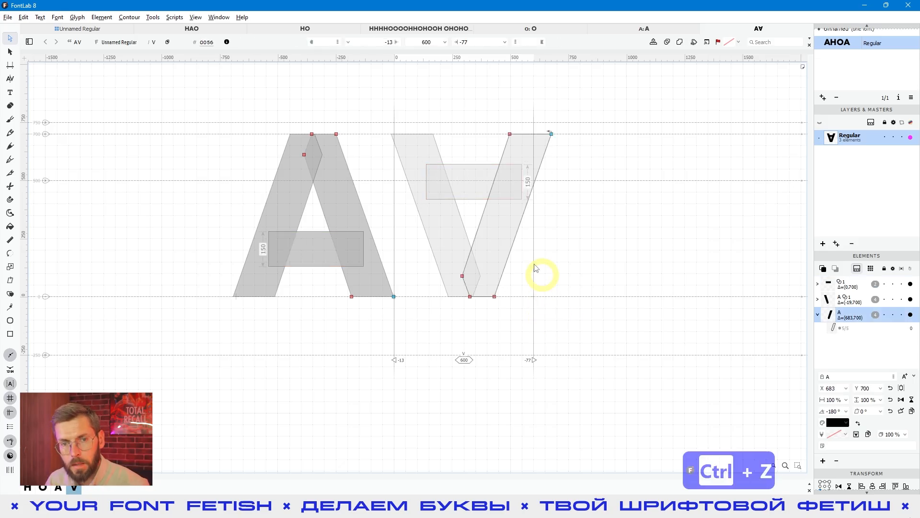
# Step: Delete the whole crossbar element from the V glyph with the Element tool
pyautogui.click(9, 52)
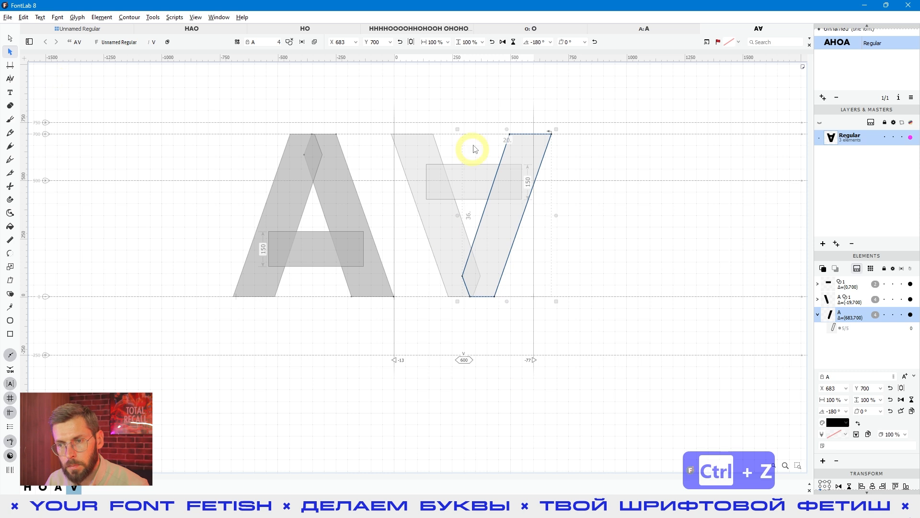
pyautogui.click(460, 172)
pyautogui.click(465, 173)
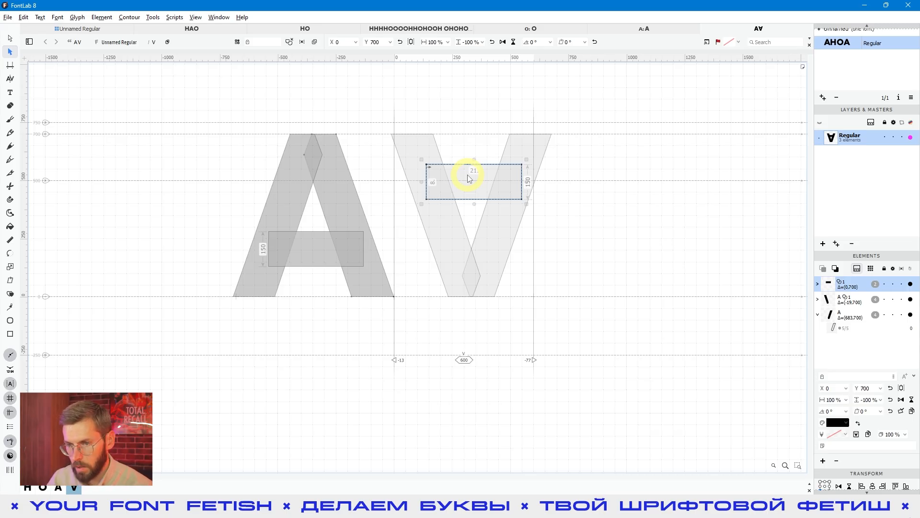
pyautogui.click(671, 225)
pyautogui.click(476, 173)
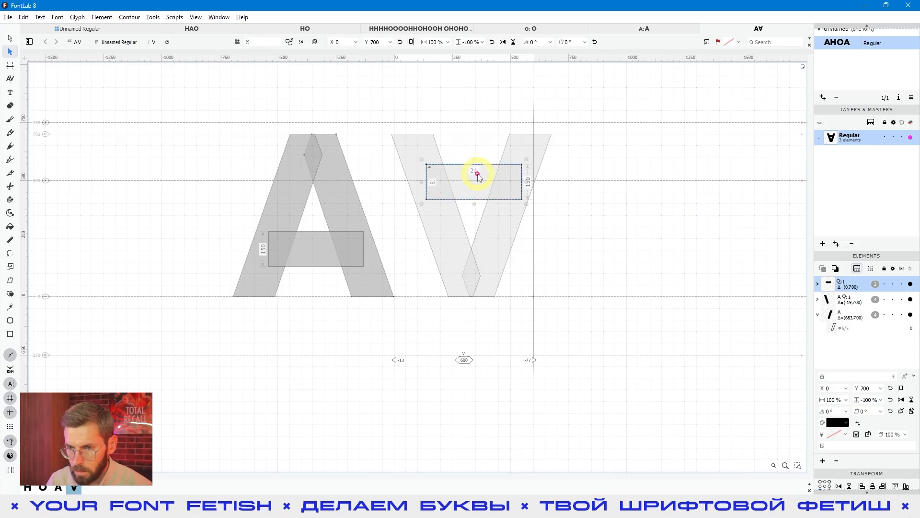
pyautogui.press('Delete')
pyautogui.click(552, 238)
# Step: Preview the A and V pair as filled letters without the editing outlines
pyautogui.press('space')
pyautogui.moveTo(718, 295); pyautogui.dragTo(710, 341)
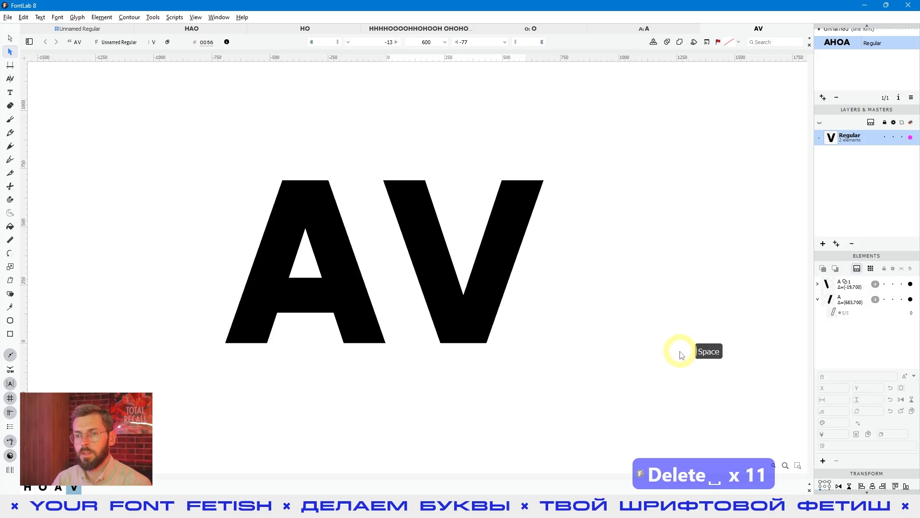
pyautogui.click(628, 323)
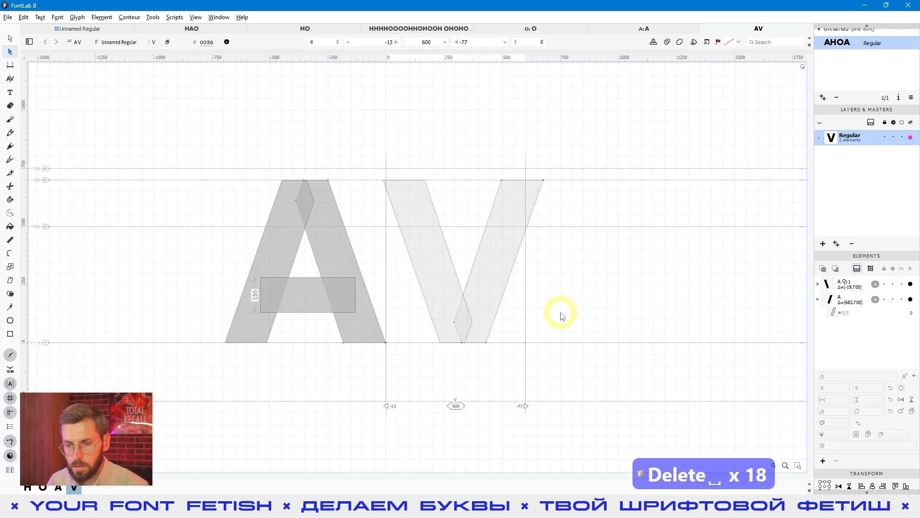
pyautogui.click(324, 387)
pyautogui.click(441, 383)
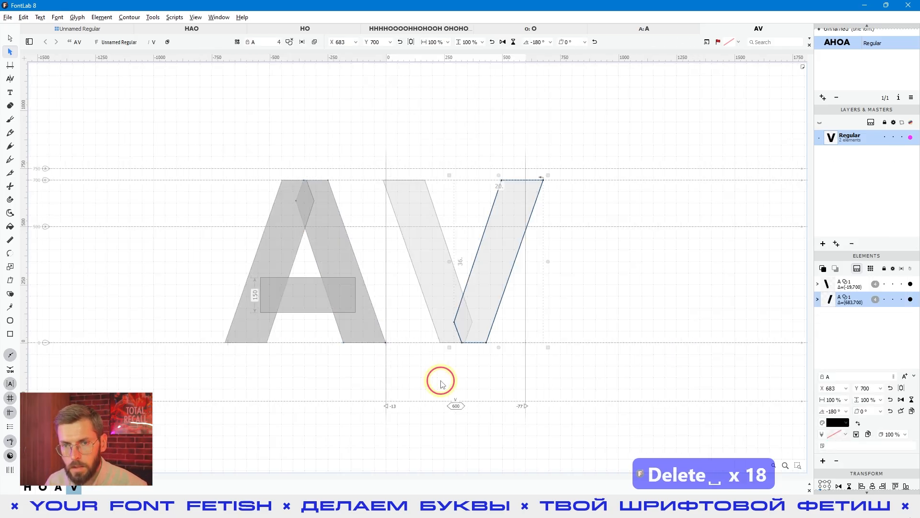
# Step: Nudge the top two nodes of the V's linked left diagonal sideways in both directions with the Contour tool and return them
pyautogui.click(431, 230)
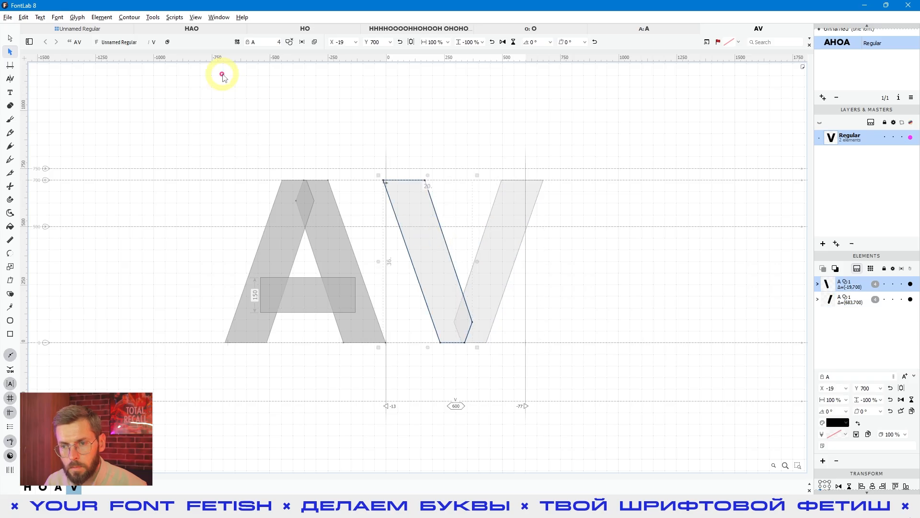
pyautogui.press('a')
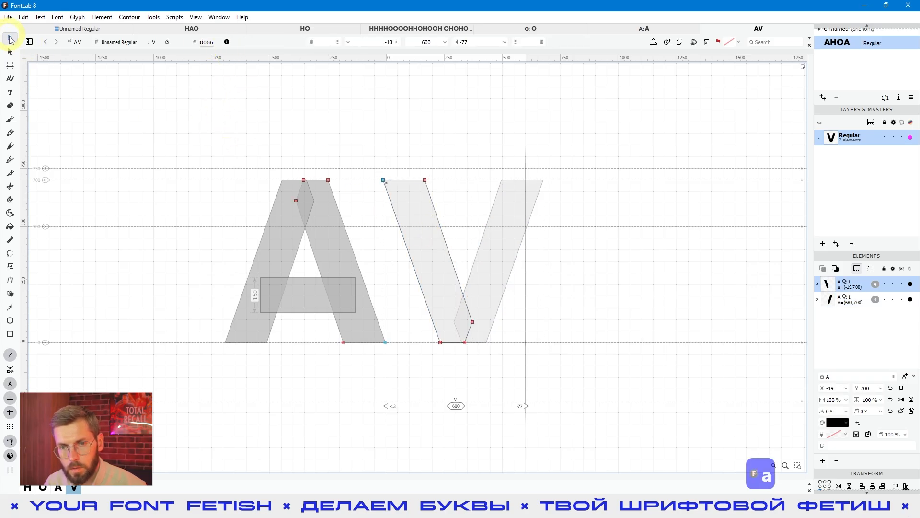
pyautogui.click(227, 42)
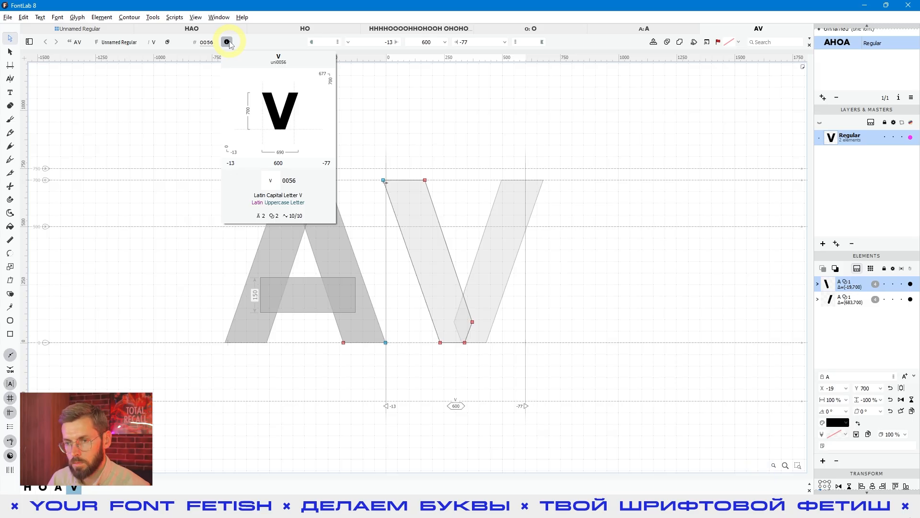
pyautogui.click(562, 266)
pyautogui.moveTo(456, 122); pyautogui.dragTo(372, 238)
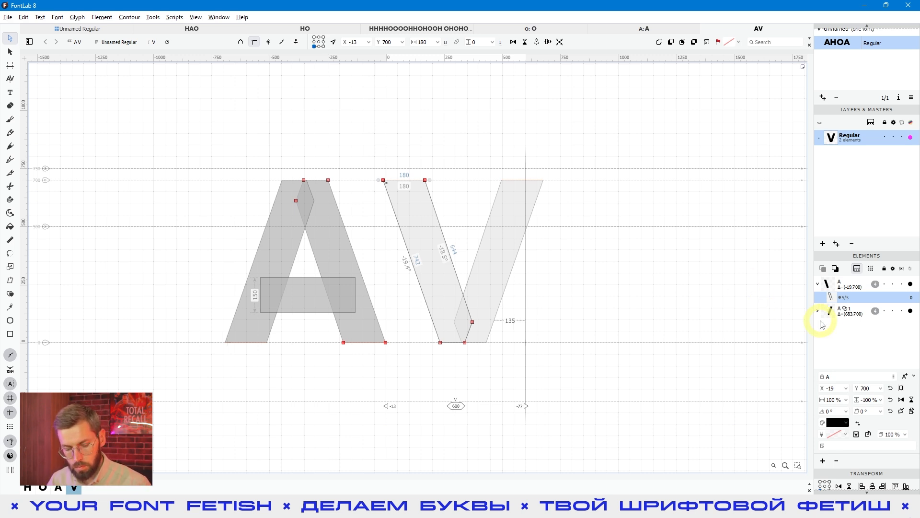
pyautogui.hotkey('shift', 'Right')
pyautogui.hotkey('shift', 'Right')
pyautogui.hotkey('shift', 'Right')
pyautogui.hotkey('shift', 'Right')
pyautogui.hotkey('shift', 'Right')
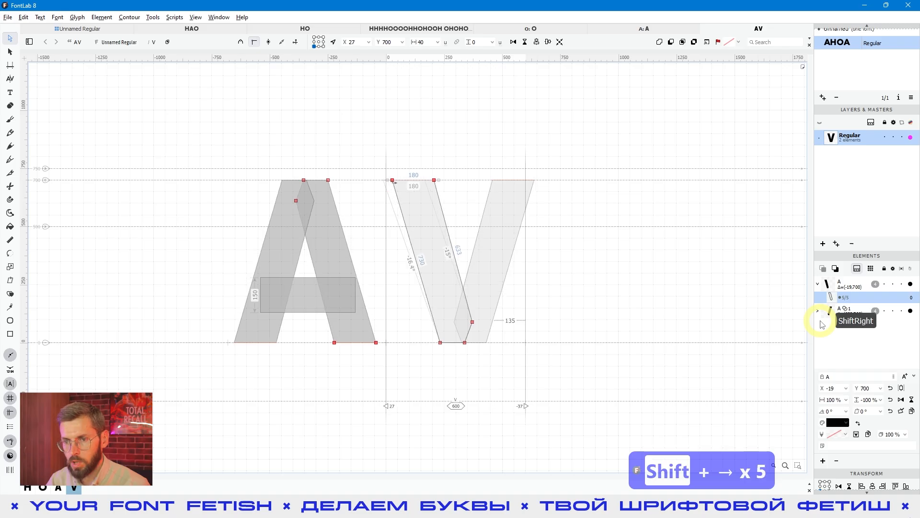
pyautogui.hotkey('shift', 'Left')
pyautogui.hotkey('shift', 'Left')
pyautogui.hotkey('shift', 'Left')
pyautogui.hotkey('shift', 'Left')
pyautogui.hotkey('shift', 'Right')
pyautogui.hotkey('shift', 'Right')
pyautogui.hotkey('shift', 'Right')
pyautogui.hotkey('shift', 'Right')
pyautogui.hotkey('shift', 'Right')
pyautogui.hotkey('shift', 'Left')
pyautogui.hotkey('shift', 'Left')
pyautogui.hotkey('shift', 'Left')
pyautogui.hotkey('shift', 'Left')
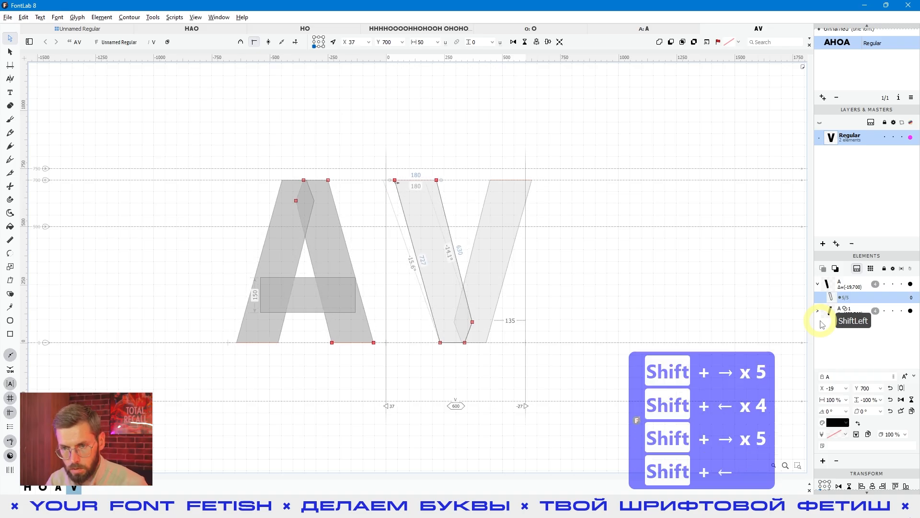
pyautogui.hotkey('shift', 'Right')
pyautogui.hotkey('shift', 'Left')
pyautogui.hotkey('shift', 'Left')
pyautogui.hotkey('shift', 'Left')
pyautogui.hotkey('shift', 'Right')
pyautogui.hotkey('shift', 'Right')
pyautogui.hotkey('shift', 'Right')
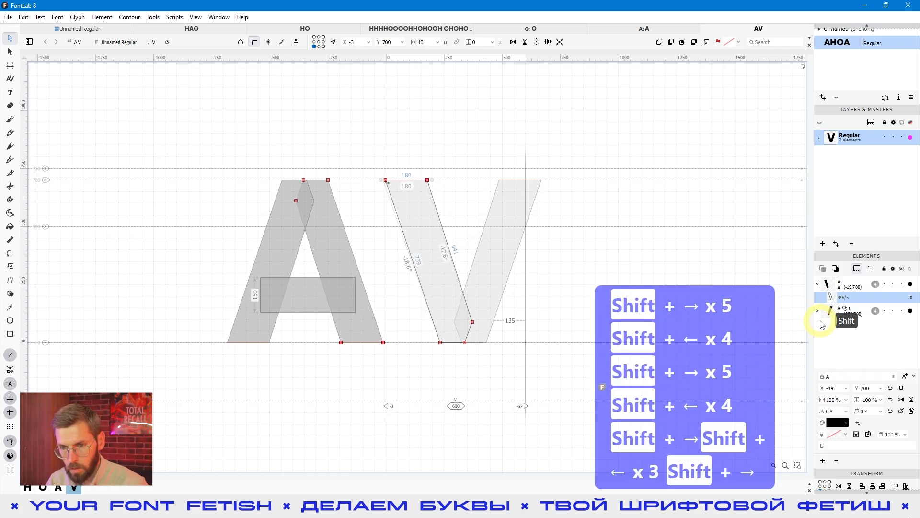
pyautogui.hotkey('shift', 'Right')
pyautogui.hotkey('shift', 'Left')
pyautogui.hotkey('shift', 'Left')
pyautogui.hotkey('shift', 'Left')
pyautogui.hotkey('shift', 'Left')
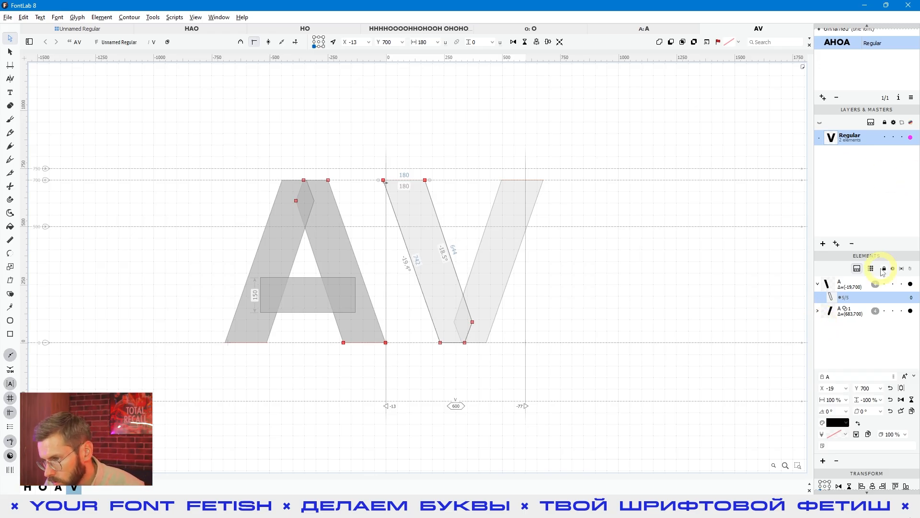
pyautogui.click(594, 352)
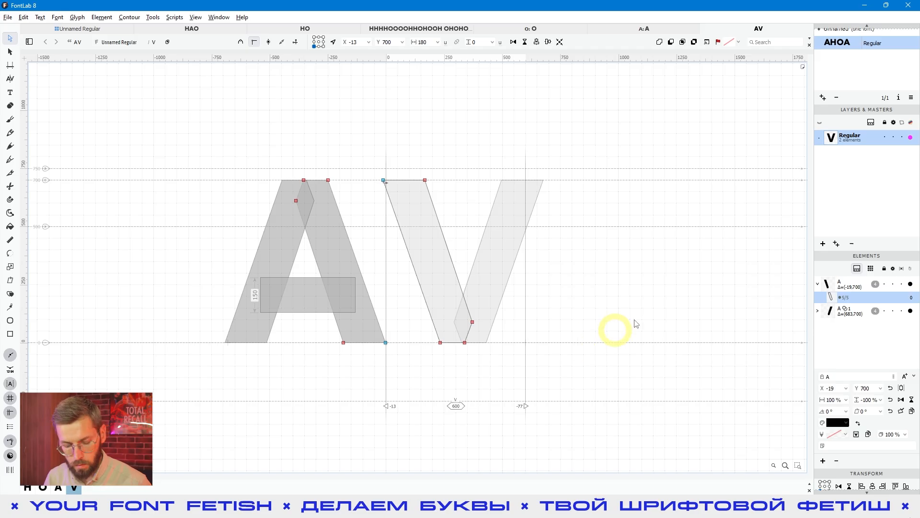
# Step: Unlink the reference of the V's left diagonal element
pyautogui.press('v')
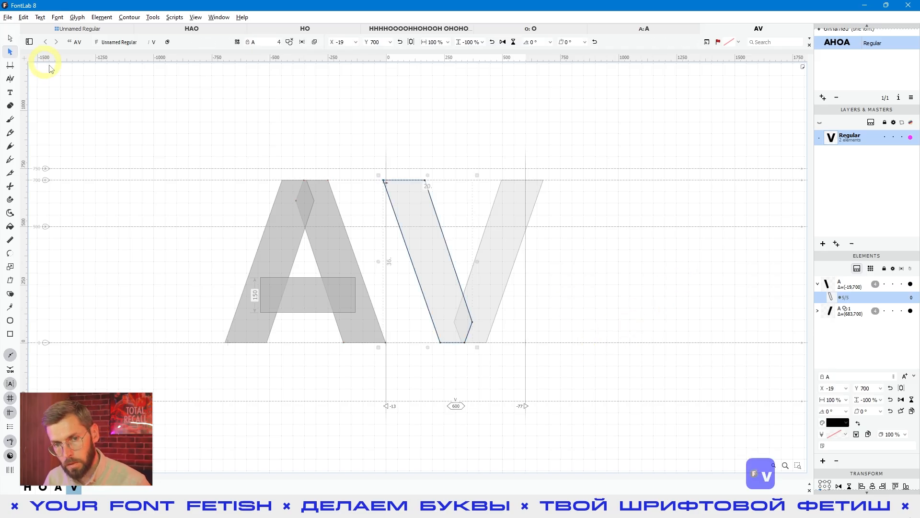
pyautogui.click(470, 150)
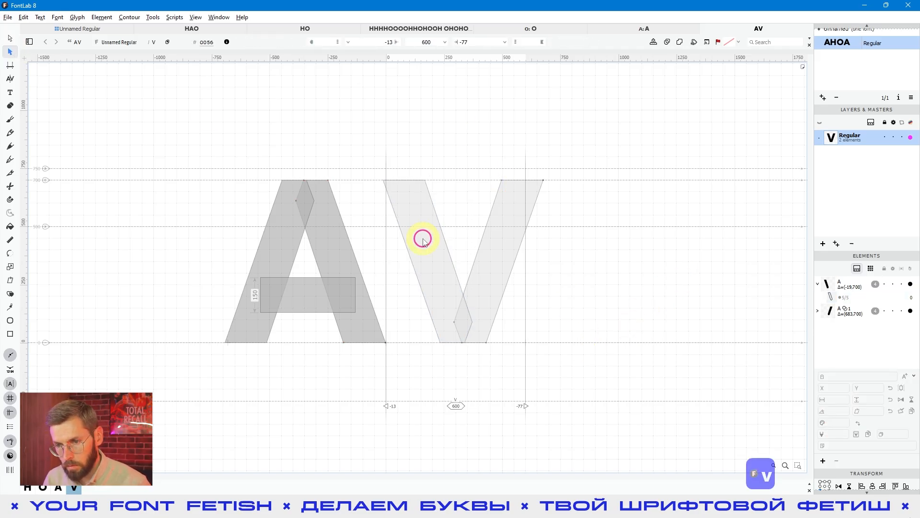
pyautogui.click(424, 236)
pyautogui.click(510, 220)
pyautogui.moveTo(636, 139); pyautogui.dragTo(429, 398)
pyautogui.click(422, 272)
pyautogui.click(470, 147)
pyautogui.click(424, 225)
pyautogui.rightClick(442, 225)
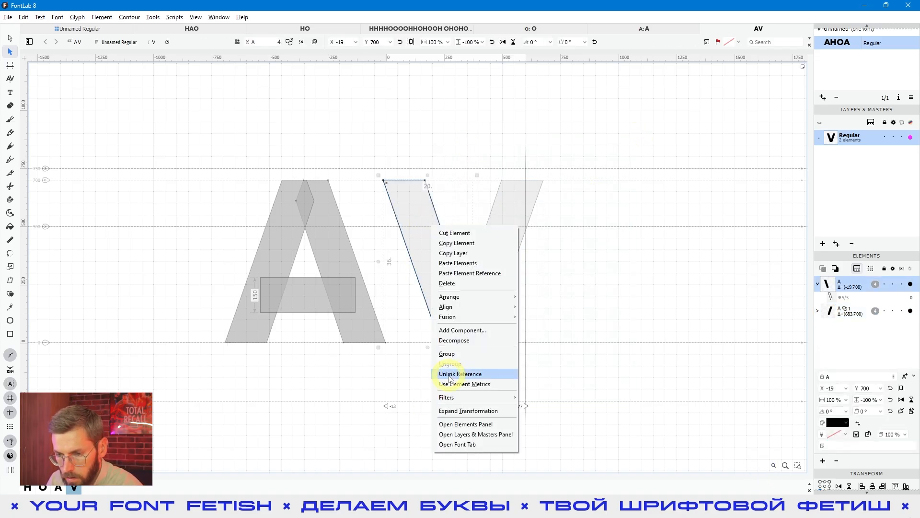
pyautogui.click(495, 375)
# Step: Unlink the reference of the V's right diagonal element as well
pyautogui.click(493, 253)
pyautogui.click(538, 238)
pyautogui.rightClick(509, 231)
pyautogui.click(527, 375)
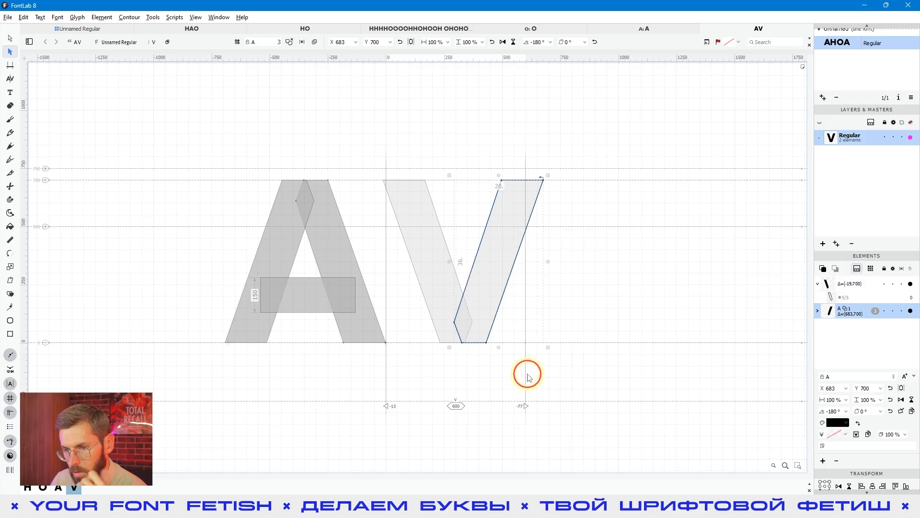
# Step: Nudge the top nodes of the V's unlinked left diagonal right and back with the Contour tool to test its independence from the A
pyautogui.click(434, 259)
pyautogui.press('a')
pyautogui.moveTo(440, 158); pyautogui.dragTo(369, 212)
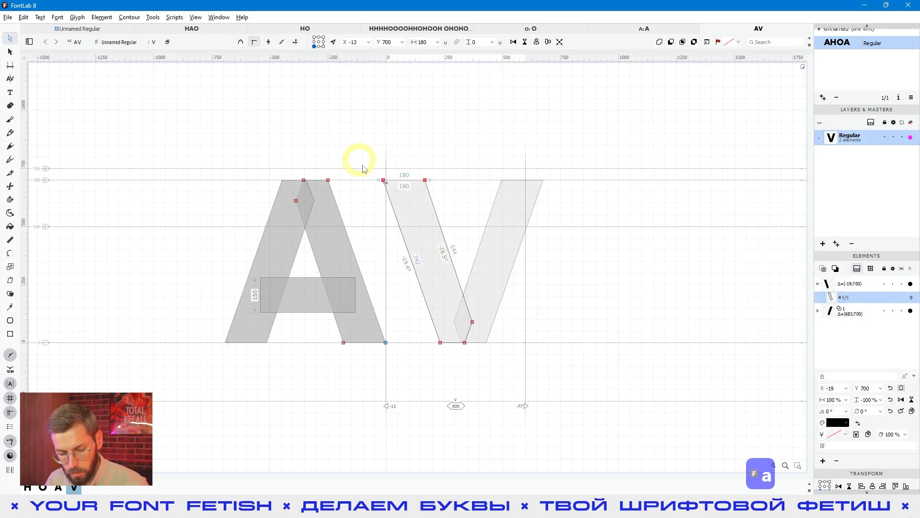
pyautogui.hotkey('shift', 'Right')
pyautogui.hotkey('shift', 'Right')
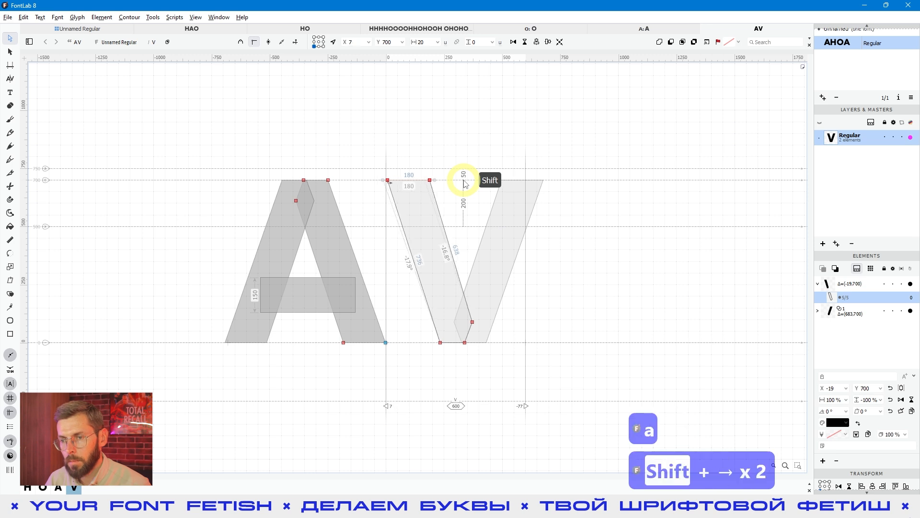
pyautogui.hotkey('shift', 'Right')
pyautogui.hotkey('shift', 'Right')
pyautogui.hotkey('shift', 'Right')
pyautogui.hotkey('shift', 'Right')
pyautogui.hotkey('shift', 'Left')
pyautogui.hotkey('shift', 'Left')
pyautogui.hotkey('shift', 'Left')
pyautogui.hotkey('shift', 'Left')
pyautogui.hotkey('shift', 'Left')
pyautogui.hotkey('shift', 'Left')
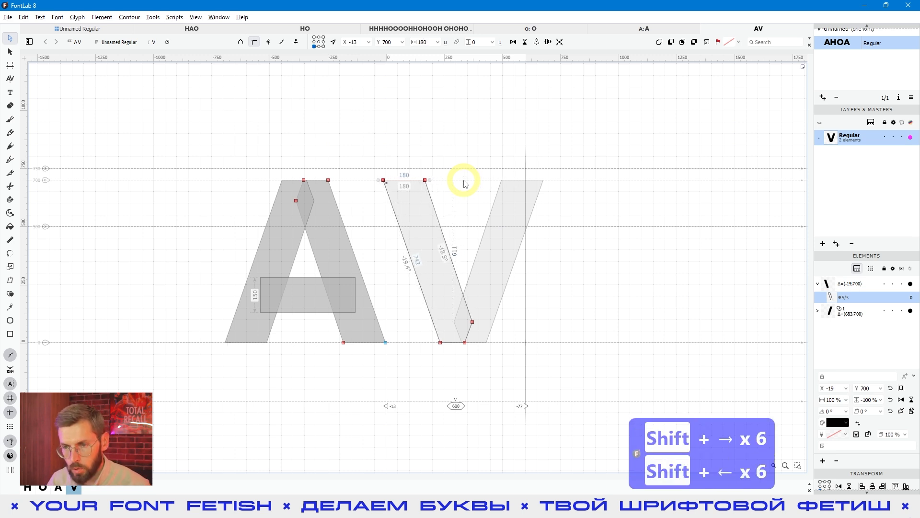
pyautogui.click(554, 272)
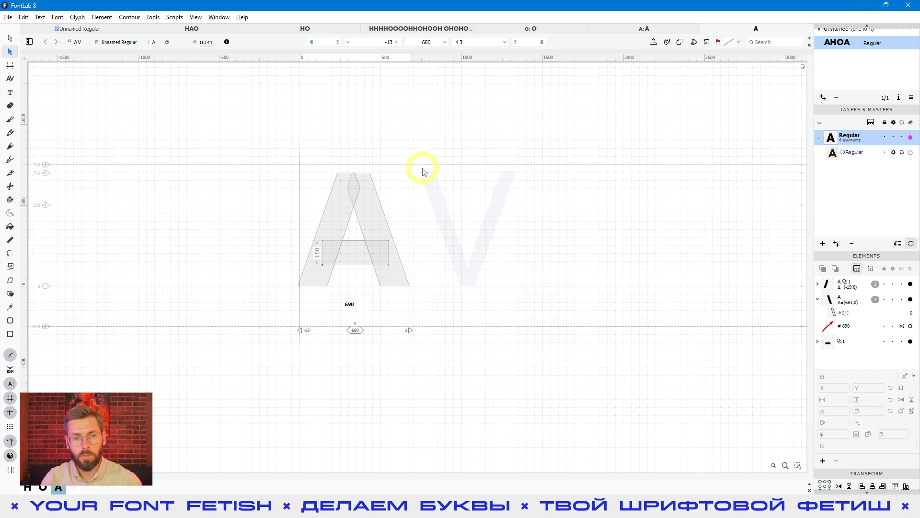
# Step: Select both diagonals of the A with the Element tool, leaving out the crossbar, and group them
pyautogui.click(467, 243)
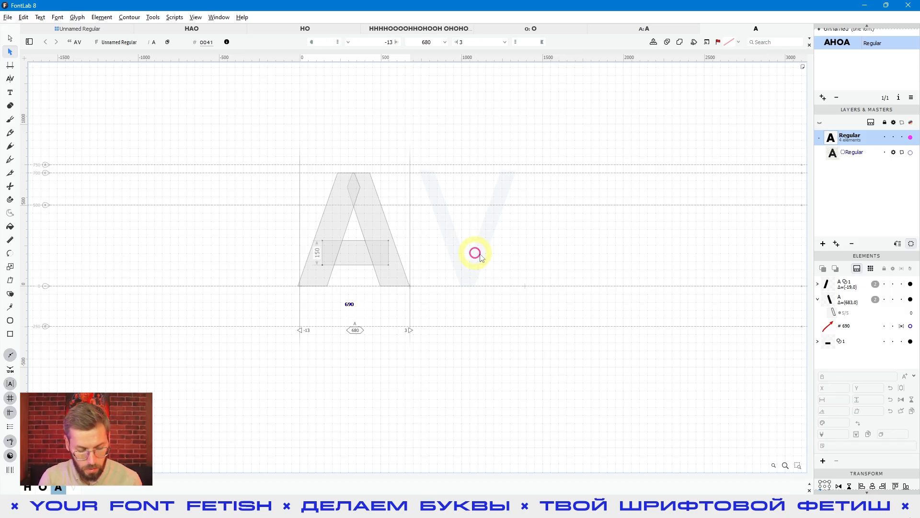
pyautogui.press('v')
pyautogui.click(473, 269)
pyautogui.click(368, 180)
pyautogui.click(459, 140)
pyautogui.moveTo(460, 142); pyautogui.dragTo(286, 225)
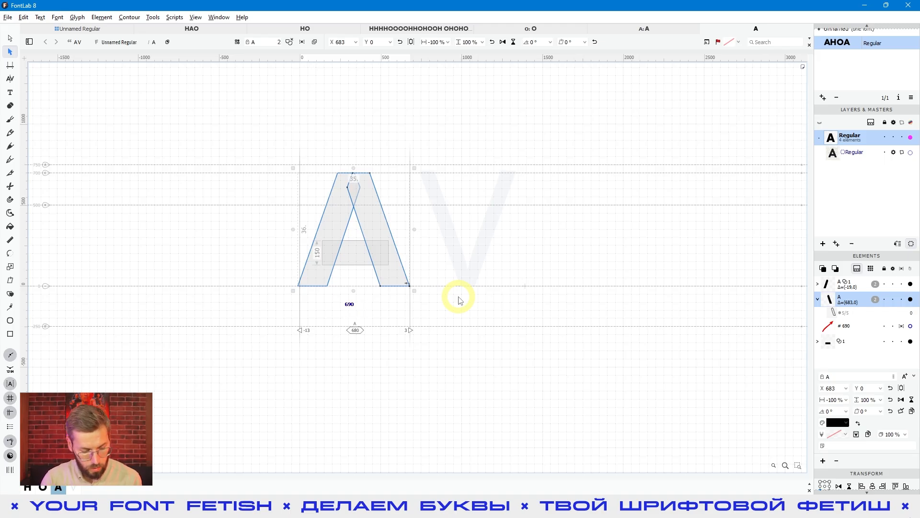
pyautogui.rightClick(384, 227)
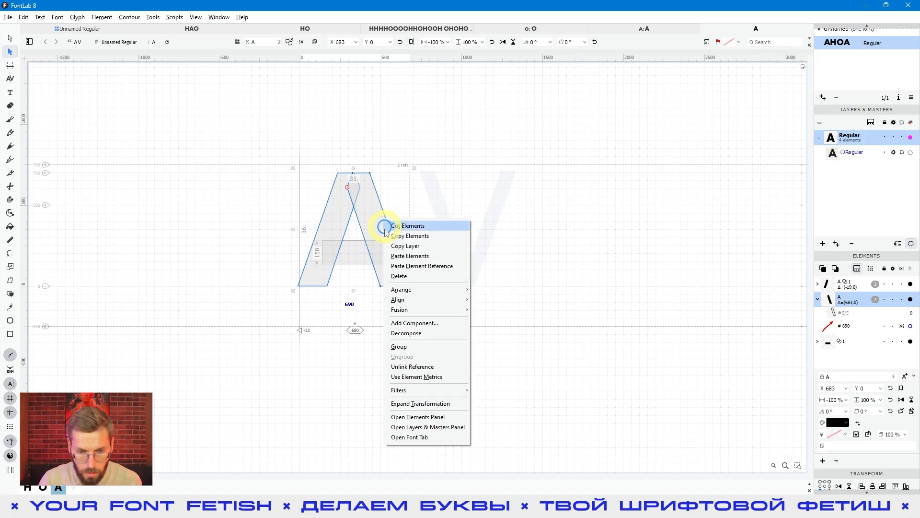
pyautogui.click(406, 351)
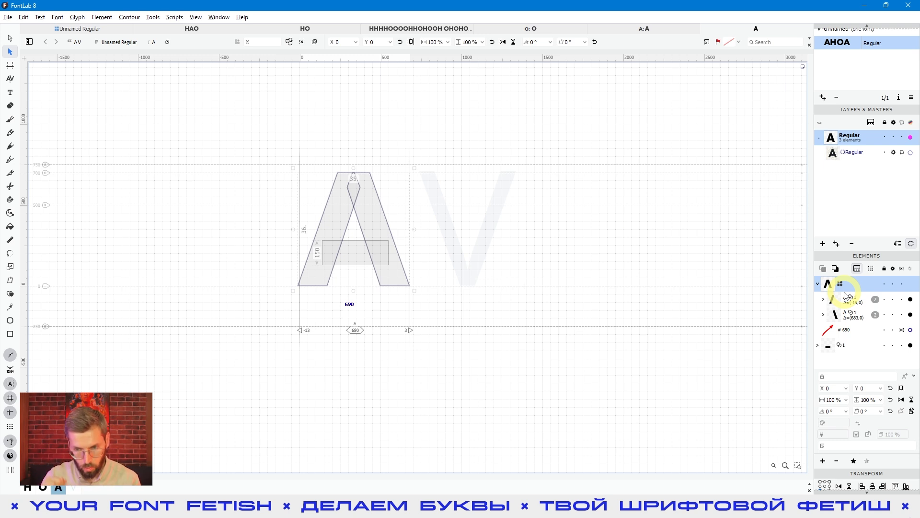
# Step: Examine the A's diagonal group by selecting it whole, its right diagonal alone, and that diagonal's nodes with the Contour tool
pyautogui.click(824, 314)
pyautogui.click(824, 315)
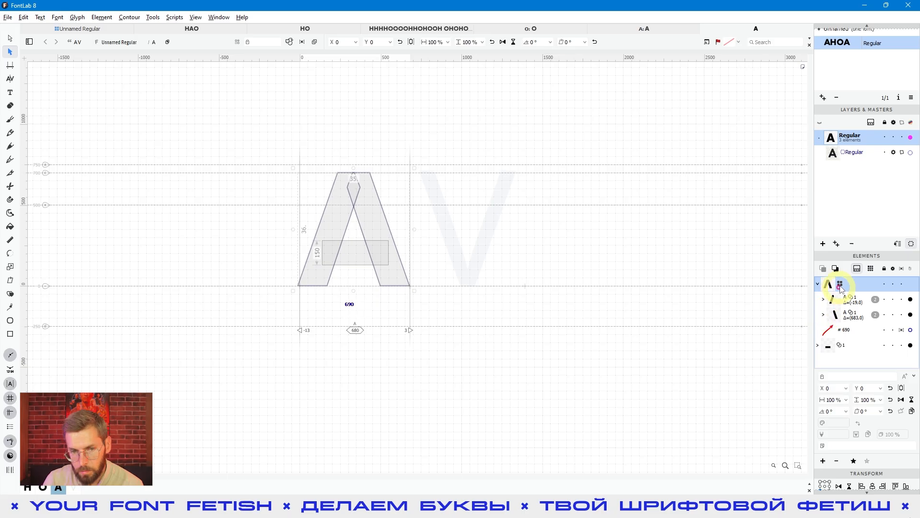
pyautogui.click(410, 228)
pyautogui.click(366, 203)
pyautogui.click(397, 204)
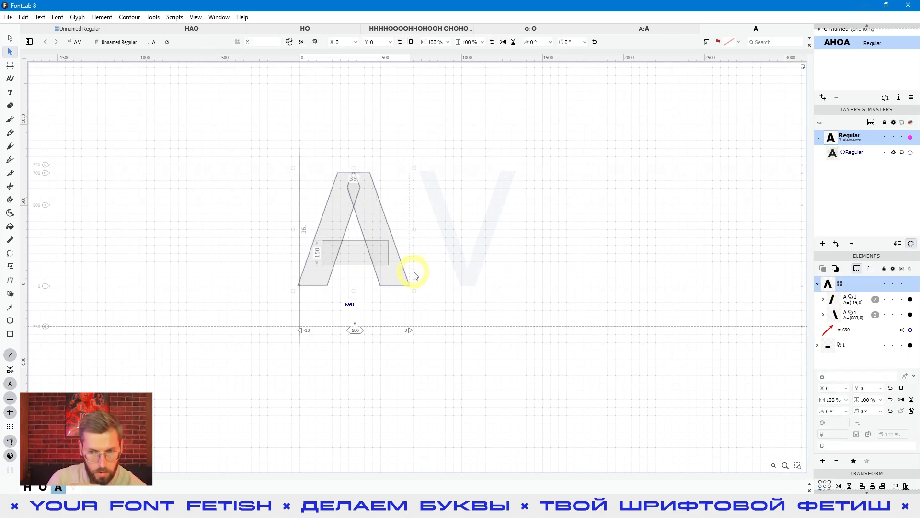
pyautogui.click(386, 214)
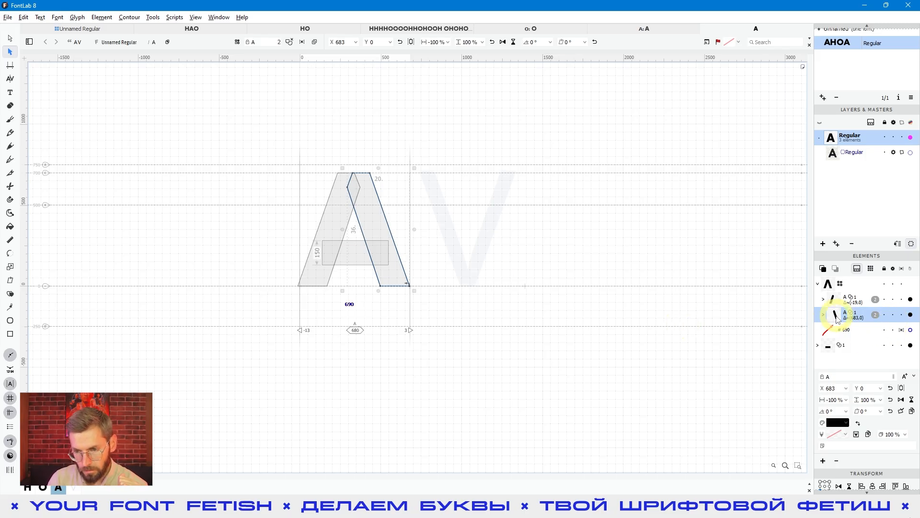
pyautogui.click(10, 38)
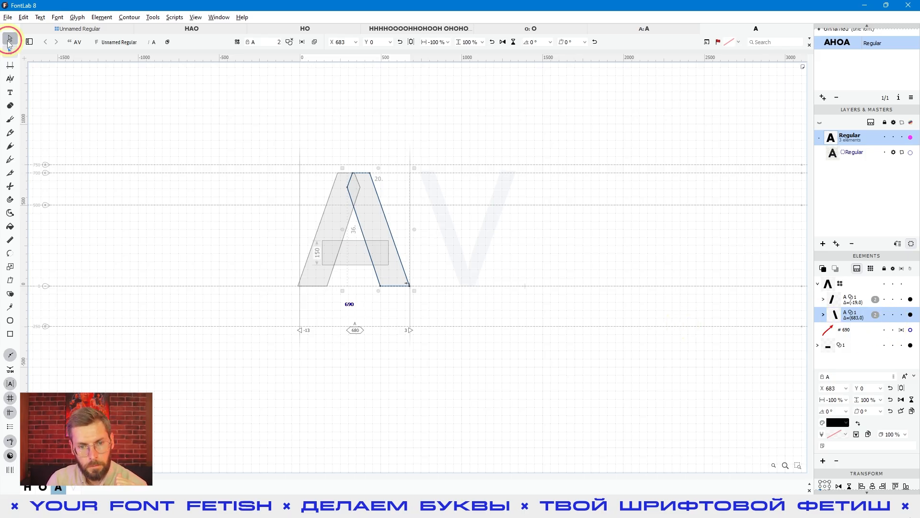
pyautogui.moveTo(455, 149); pyautogui.dragTo(311, 349)
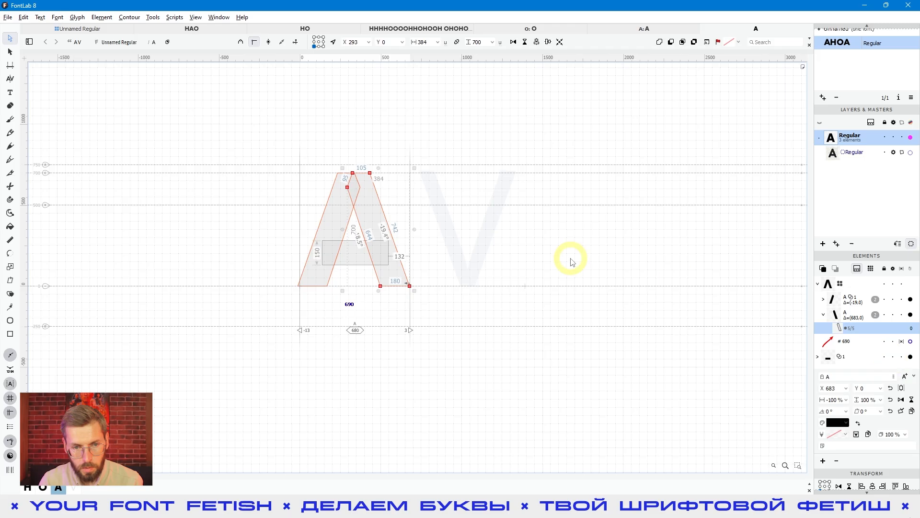
pyautogui.click(455, 221)
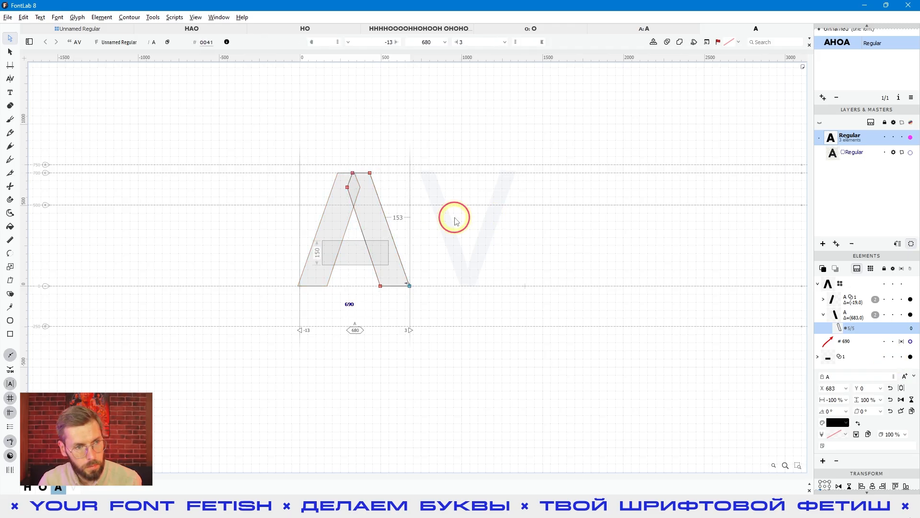
# Step: Copy the A's diagonal group and paste it into the empty V glyph as an element reference
pyautogui.click(10, 51)
pyautogui.click(249, 228)
pyautogui.moveTo(239, 136); pyautogui.dragTo(387, 212)
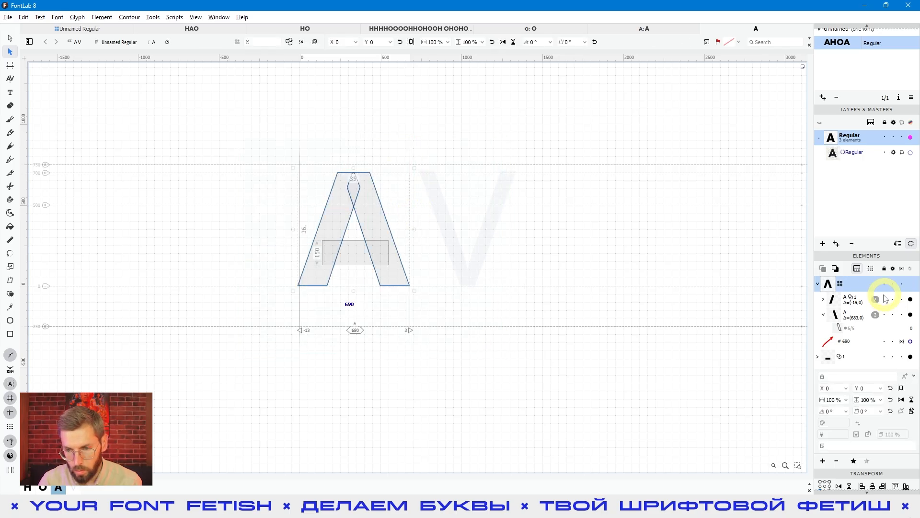
pyautogui.hotkey('ctrl', 'c')
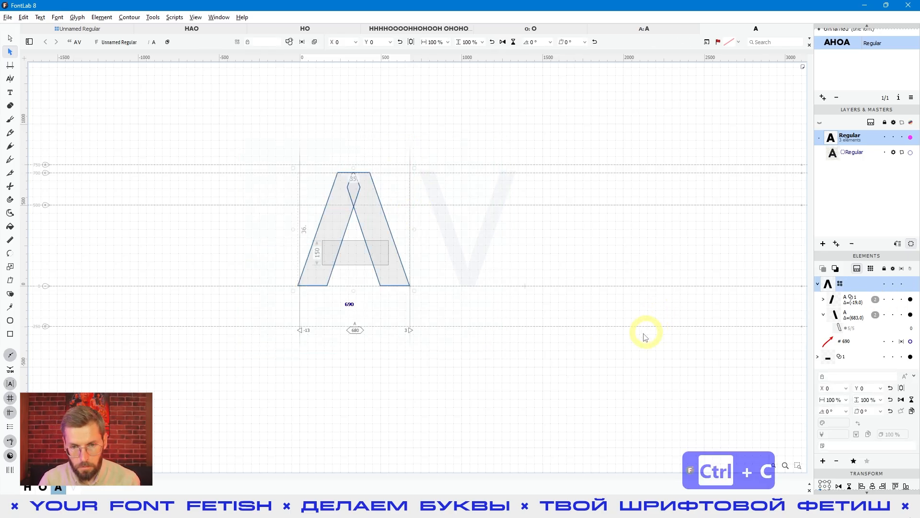
pyautogui.click(482, 241)
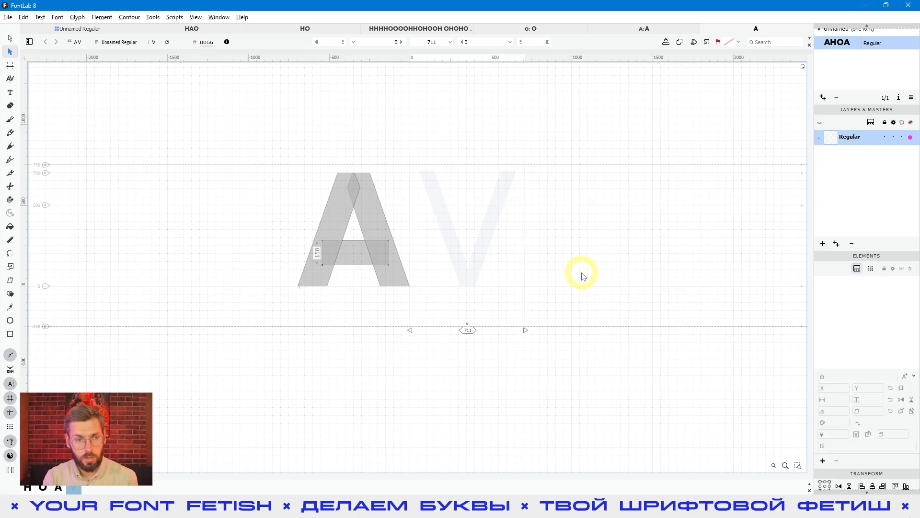
pyautogui.click(23, 17)
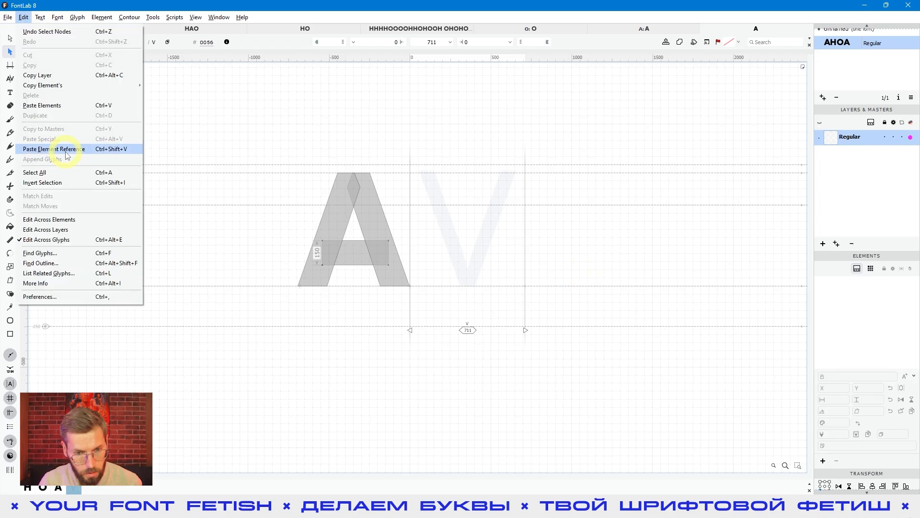
pyautogui.click(60, 149)
pyautogui.click(629, 358)
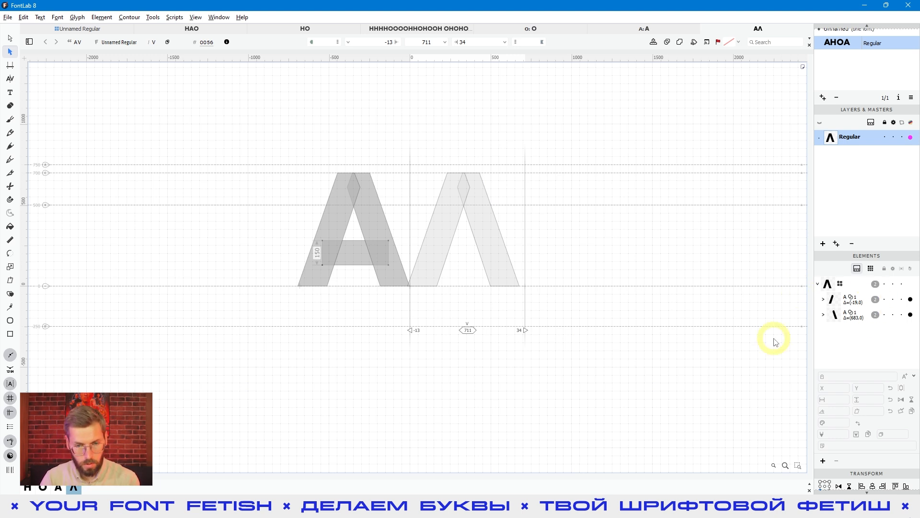
# Step: Flip the pasted diagonal group vertically to form the V, and preview the filled letters
pyautogui.click(629, 318)
pyautogui.press('e')
pyautogui.click(558, 236)
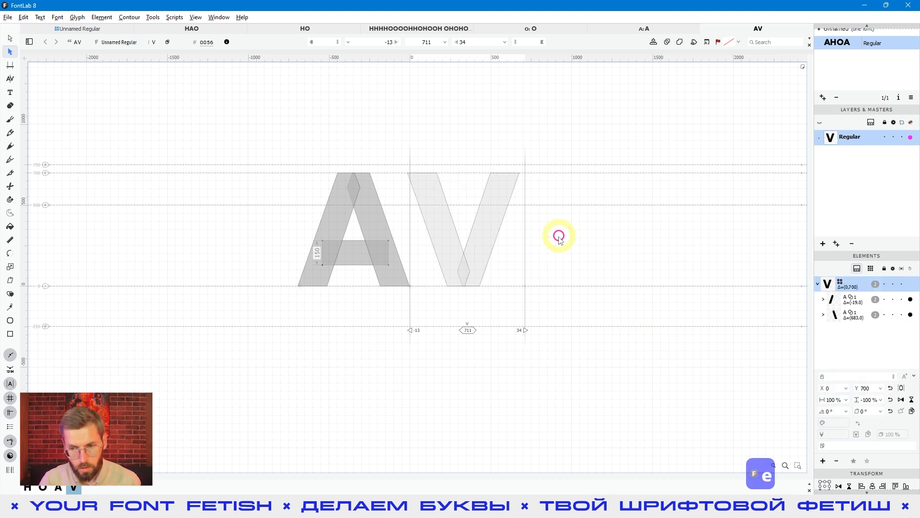
pyautogui.press('space')
# Step: Test the link to the A by shifting the top nodes of the V's left diagonal back and forth horizontally with the Contour tool
pyautogui.click(447, 226)
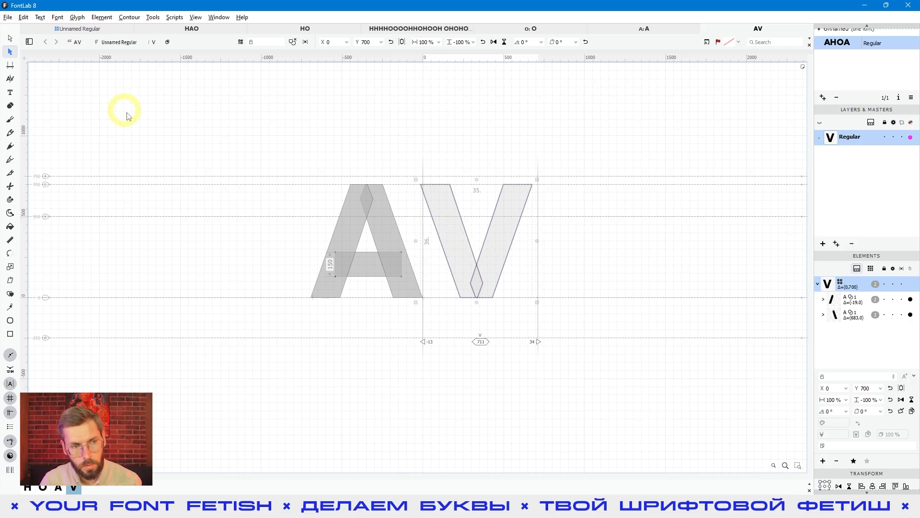
pyautogui.press('a')
pyautogui.click(456, 216)
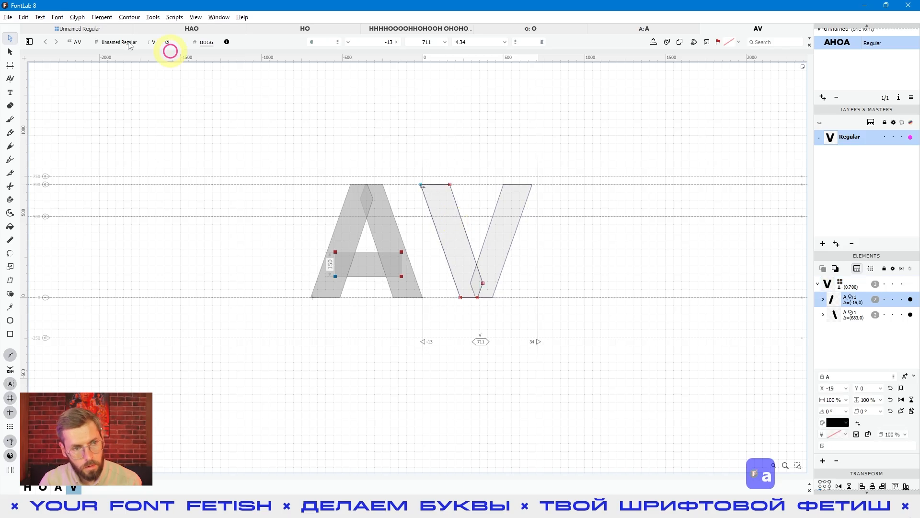
pyautogui.moveTo(479, 160); pyautogui.dragTo(410, 216)
pyautogui.hotkey('shift', 'Right')
pyautogui.hotkey('shift', 'Right')
pyautogui.hotkey('shift', 'Right')
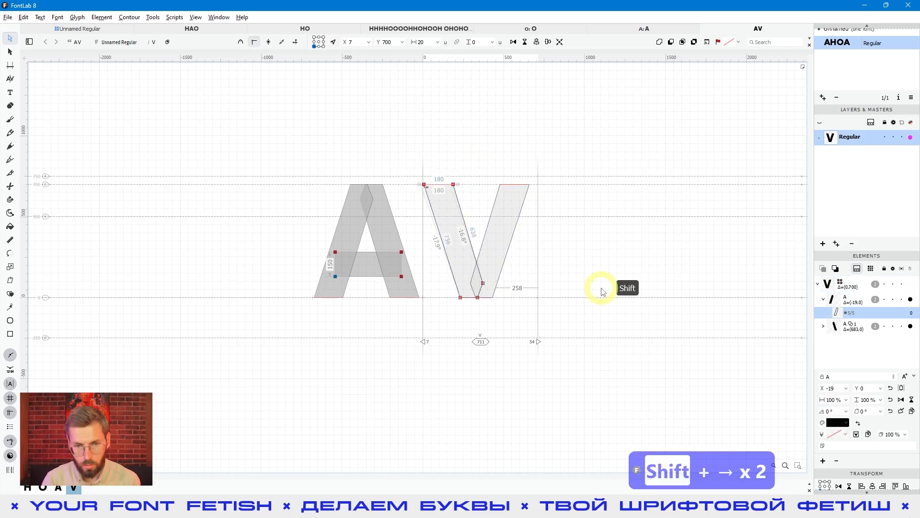
pyautogui.hotkey('shift', 'Left')
pyautogui.hotkey('shift', 'Left')
pyautogui.hotkey('shift', 'Left')
pyautogui.hotkey('shift', 'Left')
pyautogui.hotkey('shift', 'Left')
pyautogui.hotkey('shift', 'Right')
pyautogui.hotkey('shift', 'Right')
pyautogui.hotkey('shift', 'Right')
pyautogui.hotkey('shift', 'Right')
pyautogui.hotkey('shift', 'Right')
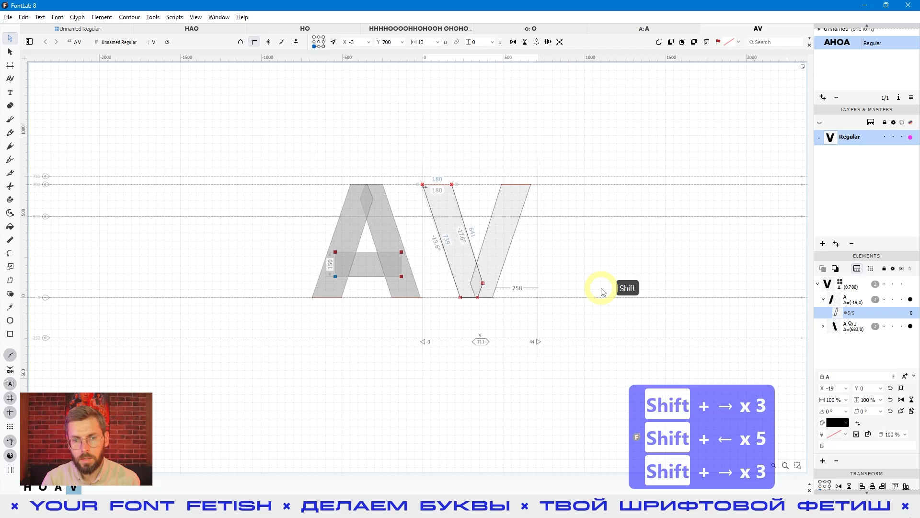
pyautogui.hotkey('shift', 'Left')
pyautogui.hotkey('shift', 'Left')
pyautogui.hotkey('shift', 'Left')
pyautogui.hotkey('shift', 'Left')
pyautogui.hotkey('shift', 'Right')
pyautogui.hotkey('shift', 'Right')
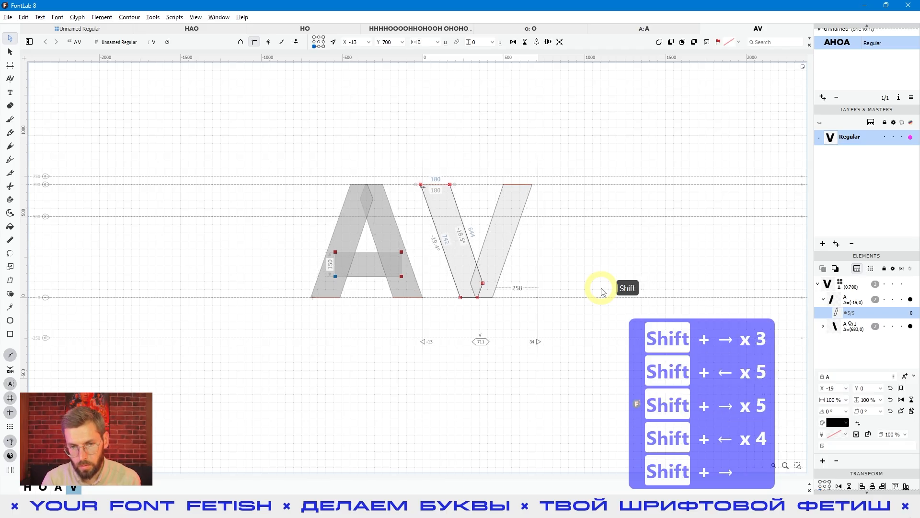
pyautogui.hotkey('shift', 'Left')
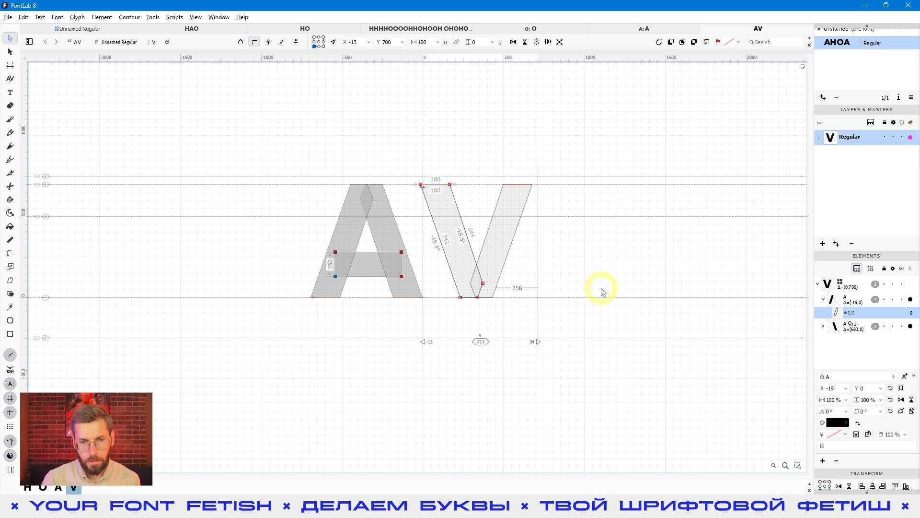
# Step: Examine the V's linked left diagonal by selecting all its nodes and its element alone
pyautogui.moveTo(591, 148)
pyautogui.mouseDown()
pyautogui.moveTo(417, 293)
pyautogui.moveTo(367, 353)
pyautogui.mouseUp()
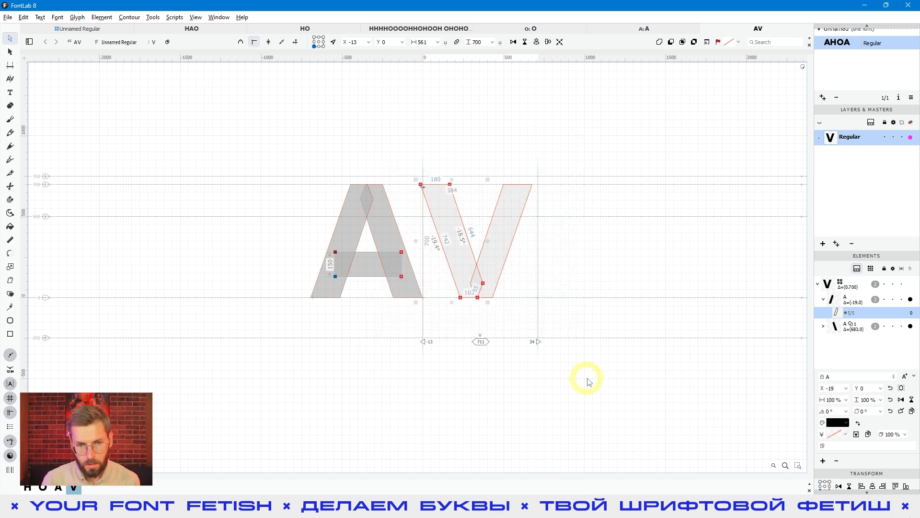
pyautogui.click(642, 289)
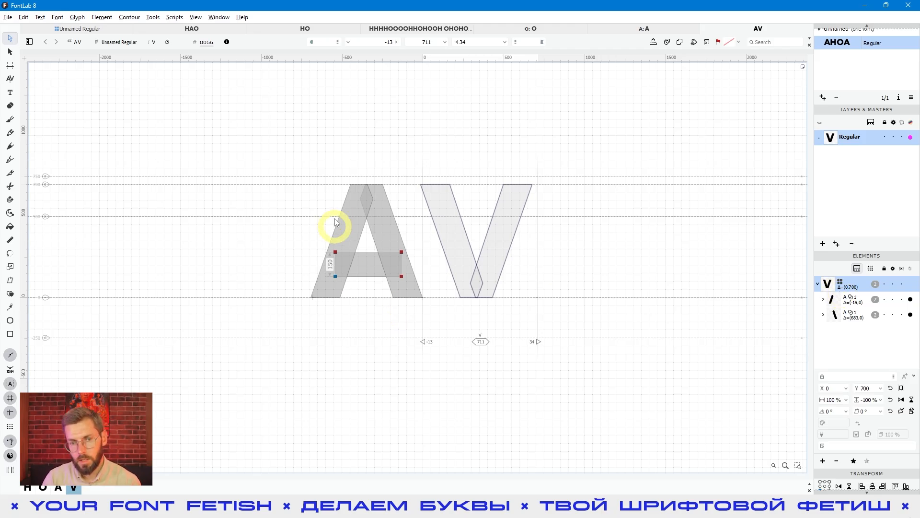
pyautogui.click(458, 228)
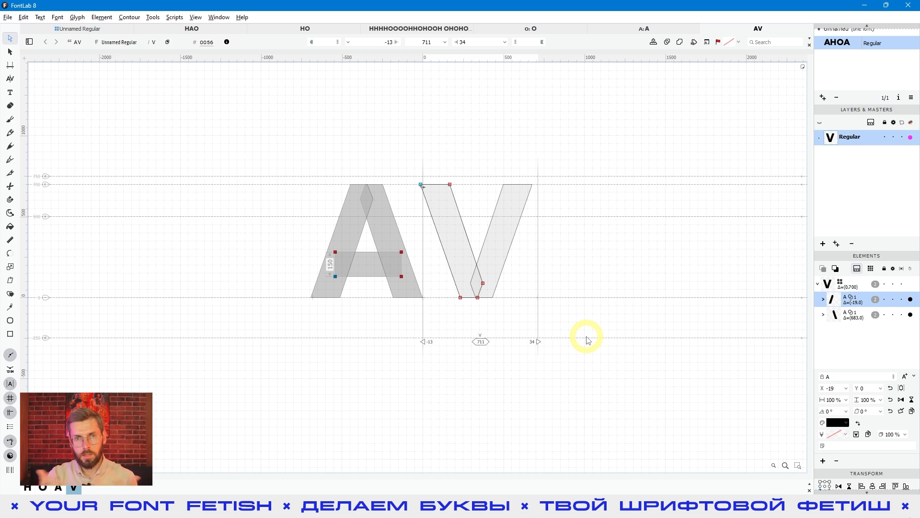
pyautogui.click(585, 376)
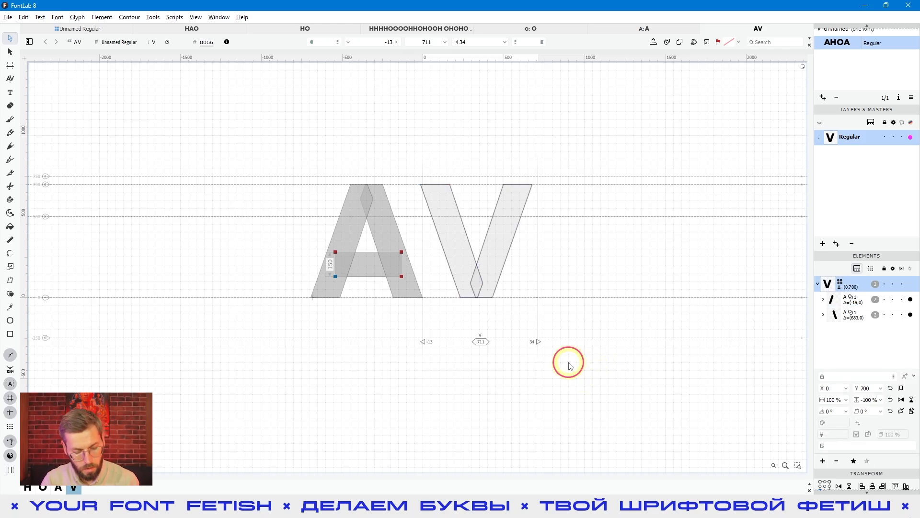
# Step: Delete all linked contents of the V glyph with the Element tool active
pyautogui.press('v')
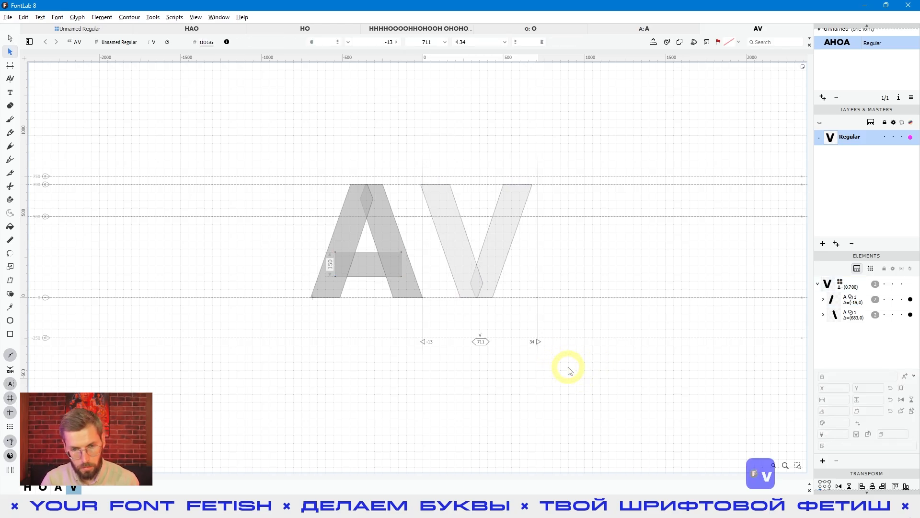
pyautogui.hotkey('ctrl', 'a')
pyautogui.press('Delete')
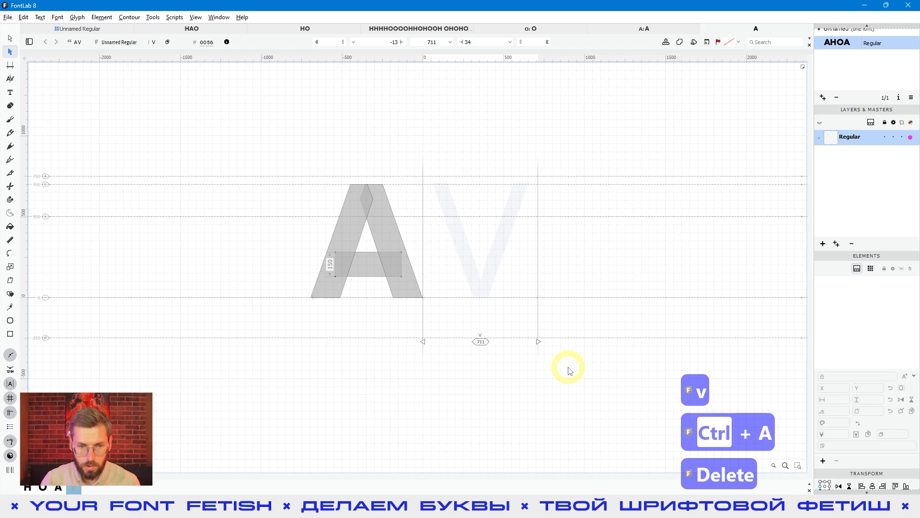
# Step: Copy the A's diagonal group and paste it into the empty V glyph as a plain copy instead of a reference
pyautogui.click(319, 313)
pyautogui.click(388, 202)
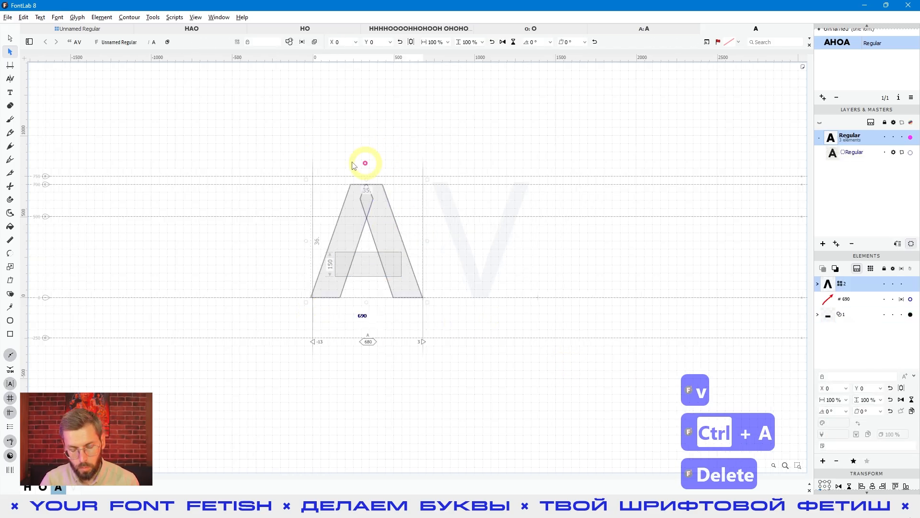
pyautogui.hotkey('ctrl', 'c')
pyautogui.click(488, 251)
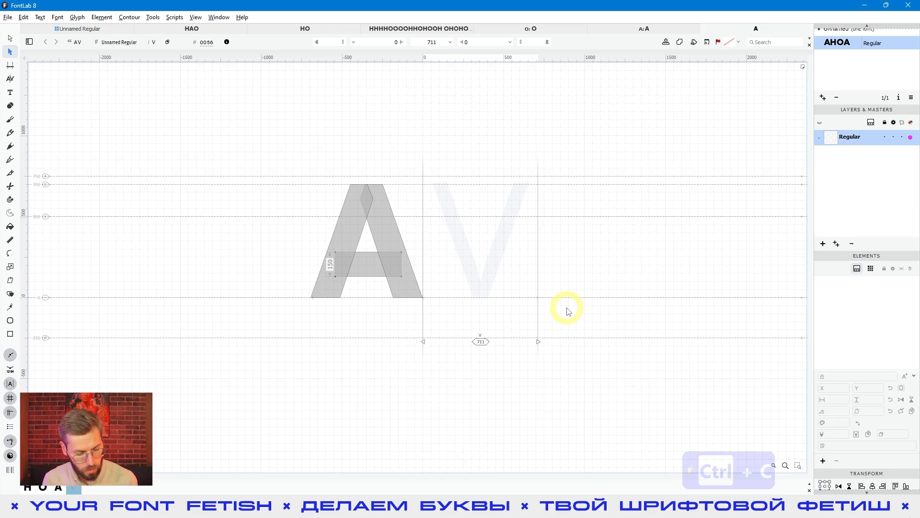
pyautogui.hotkey('ctrl', 'v')
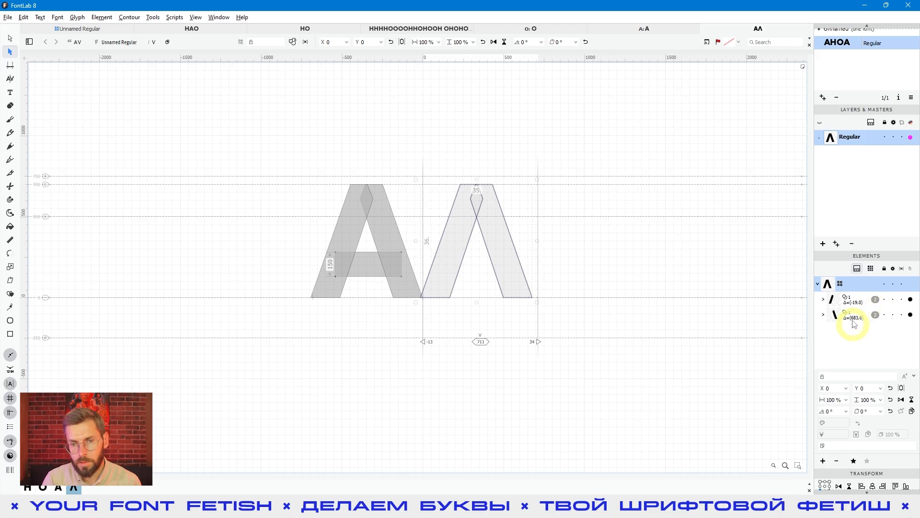
# Step: Flip the pasted diagonal group vertically to form the V
pyautogui.click(485, 260)
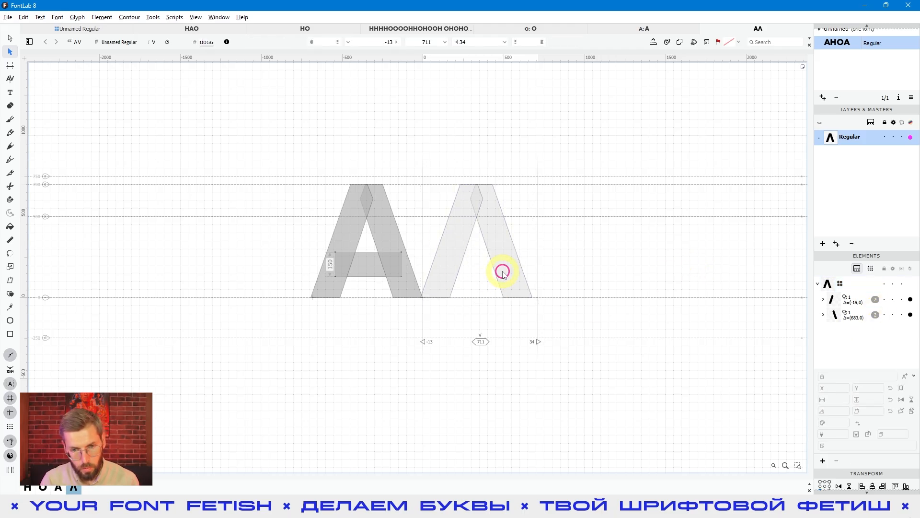
pyautogui.click(502, 271)
pyautogui.press('e')
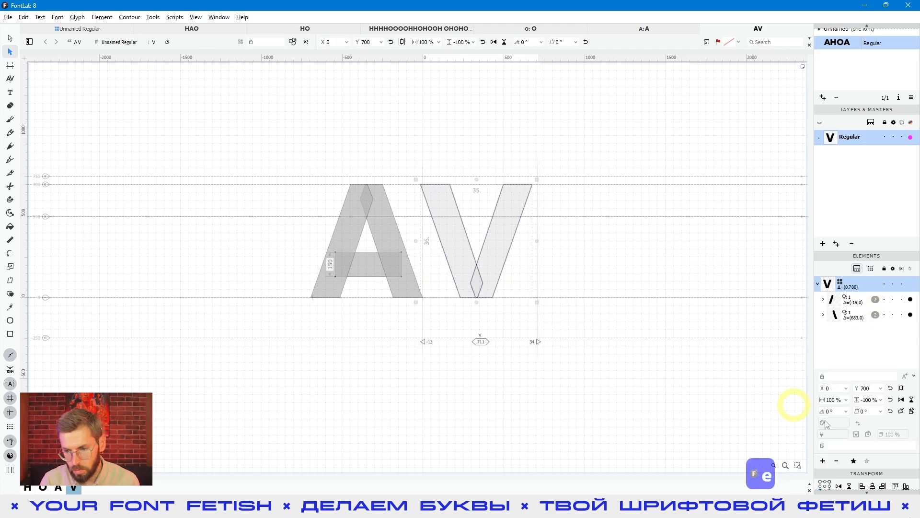
pyautogui.click(849, 486)
pyautogui.click(849, 486)
pyautogui.click(500, 230)
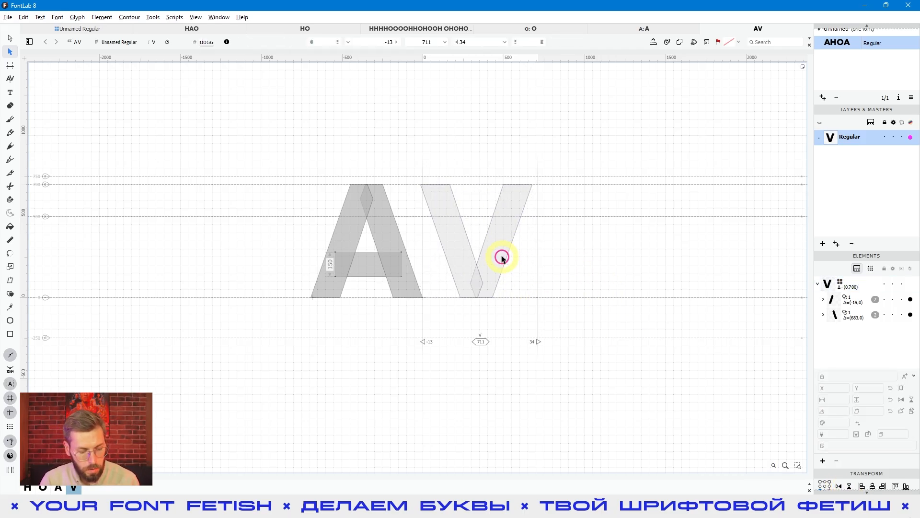
# Step: Narrow the V by shifting the two top nodes of its left diagonal inward, with the outer node at X -3
pyautogui.press('a')
pyautogui.click(455, 189)
pyautogui.click(447, 215)
pyautogui.moveTo(463, 148); pyautogui.dragTo(403, 216)
pyautogui.hotkey('shift', 'Right')
pyautogui.hotkey('shift', 'Right')
pyautogui.hotkey('shift', 'Right')
pyautogui.hotkey('shift', 'Right')
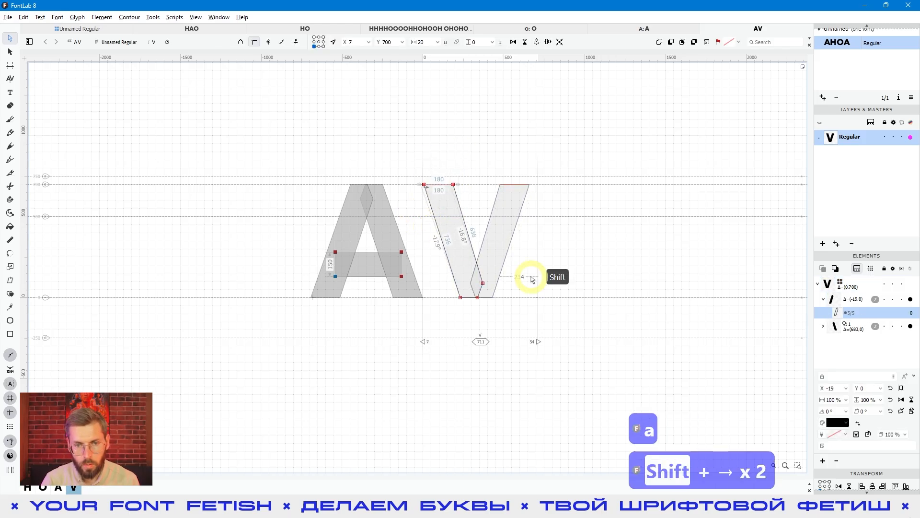
pyautogui.hotkey('shift', 'Left')
pyautogui.hotkey('shift', 'Left')
pyautogui.hotkey('shift', 'Left')
pyautogui.hotkey('shift', 'Left')
pyautogui.hotkey('shift', 'Left')
pyautogui.hotkey('shift', 'Right')
pyautogui.hotkey('shift', 'Right')
pyautogui.hotkey('shift', 'Right')
pyautogui.hotkey('shift', 'Right')
pyautogui.hotkey('shift', 'Right')
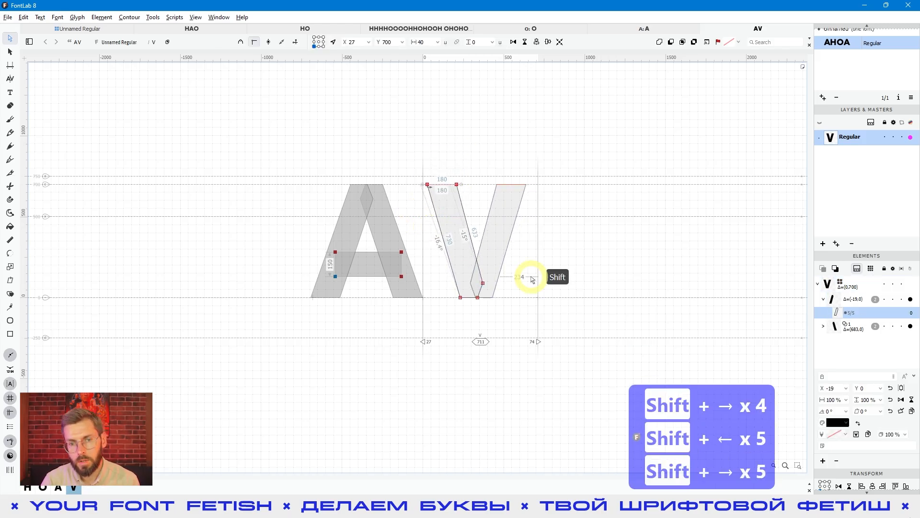
pyautogui.hotkey('shift', 'Left')
pyautogui.hotkey('shift', 'Left')
pyautogui.hotkey('shift', 'Left')
pyautogui.hotkey('shift', 'Right')
pyautogui.hotkey('shift', 'Left')
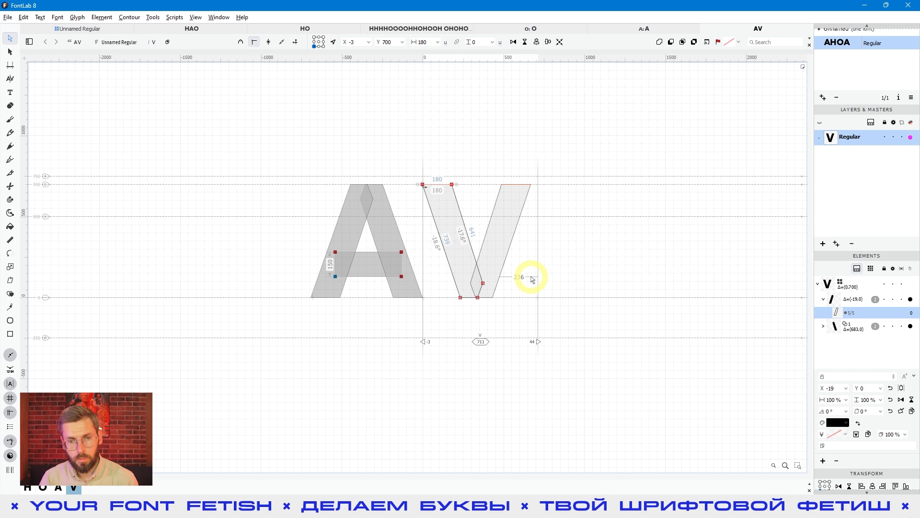
# Step: Check the V's overall dimensions in its glyph information
pyautogui.click(494, 343)
pyautogui.click(477, 258)
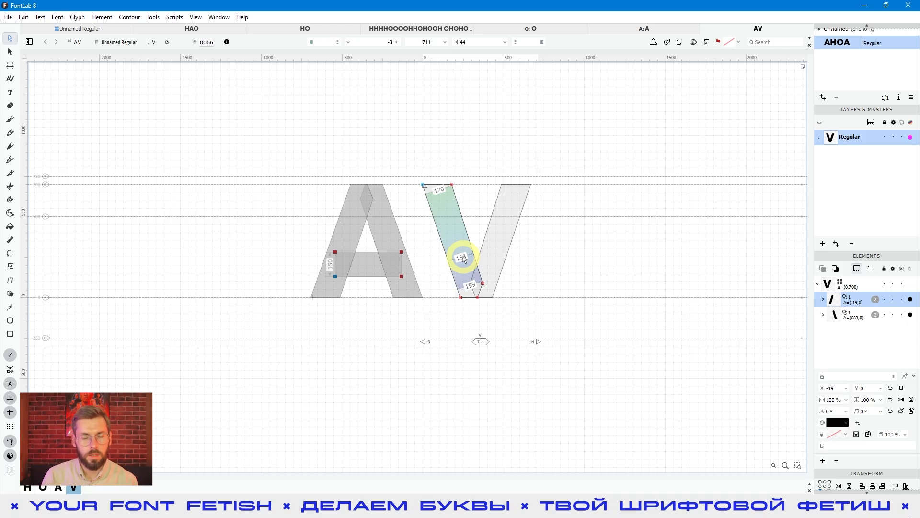
pyautogui.click(227, 42)
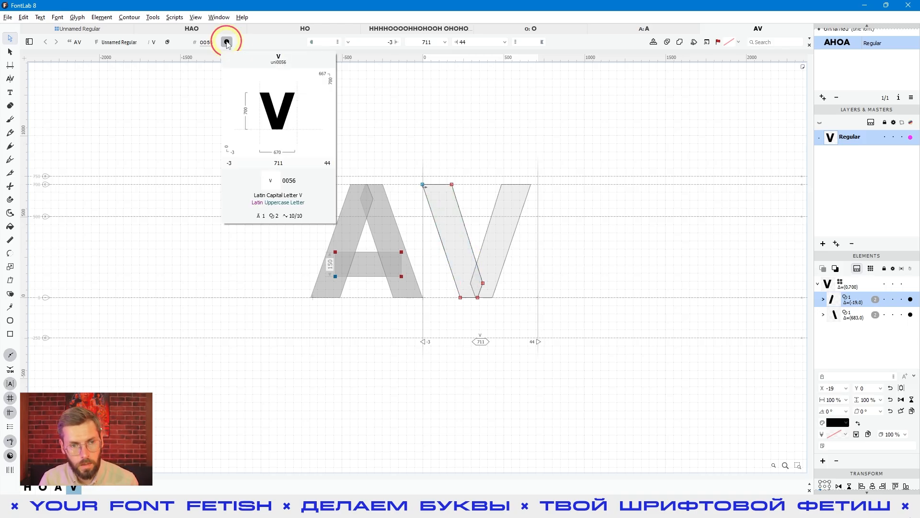
pyautogui.click(646, 357)
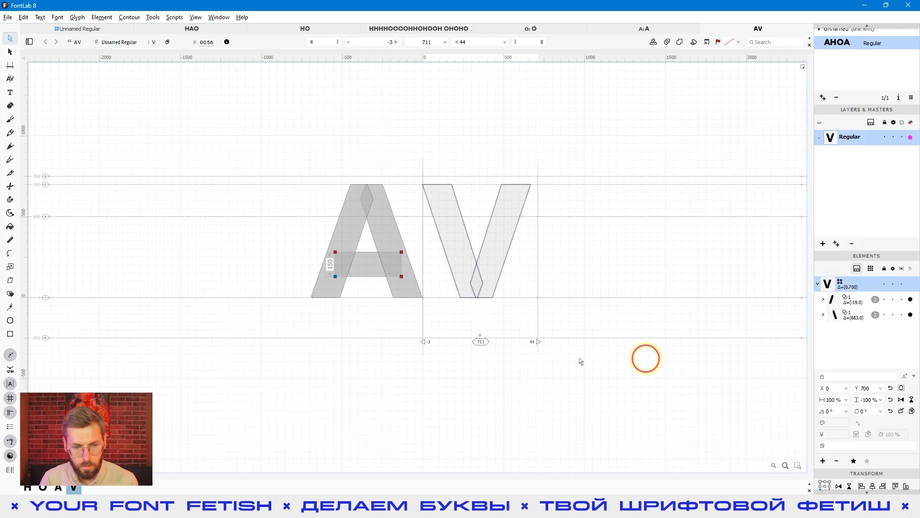
# Step: Copy the 690 width note from the A and paste it into the V glyph
pyautogui.doubleClick(352, 336)
pyautogui.click(369, 321)
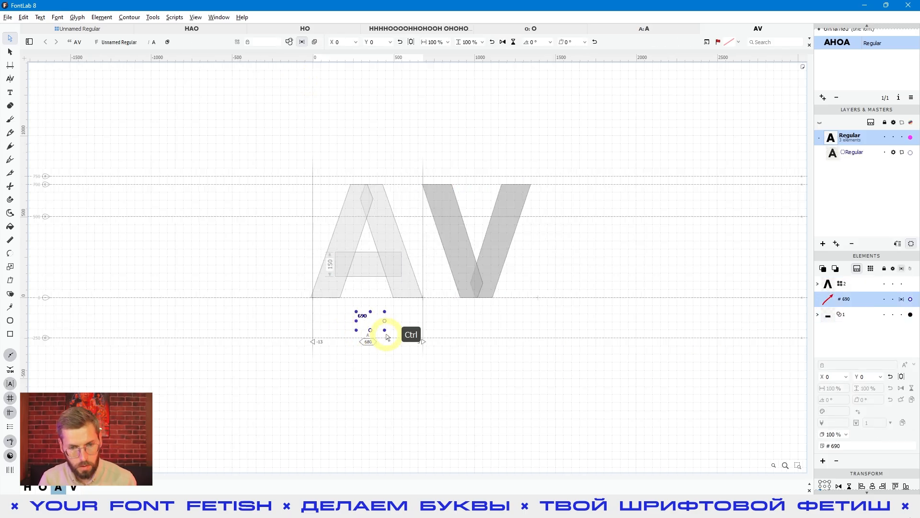
pyautogui.hotkey('ctrl', 'c')
pyautogui.doubleClick(463, 322)
pyautogui.hotkey('ctrl', 'v')
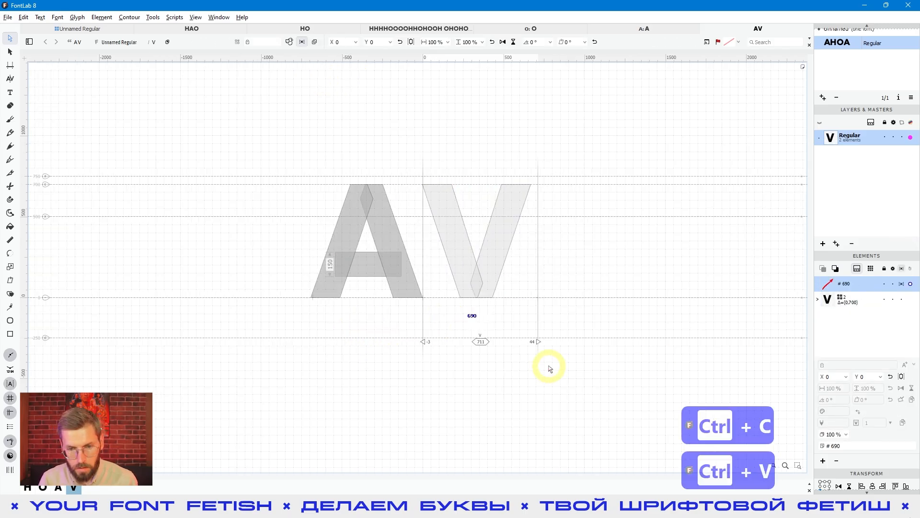
# Step: Change the text of the V's pasted note to "A-20"
pyautogui.click(479, 325)
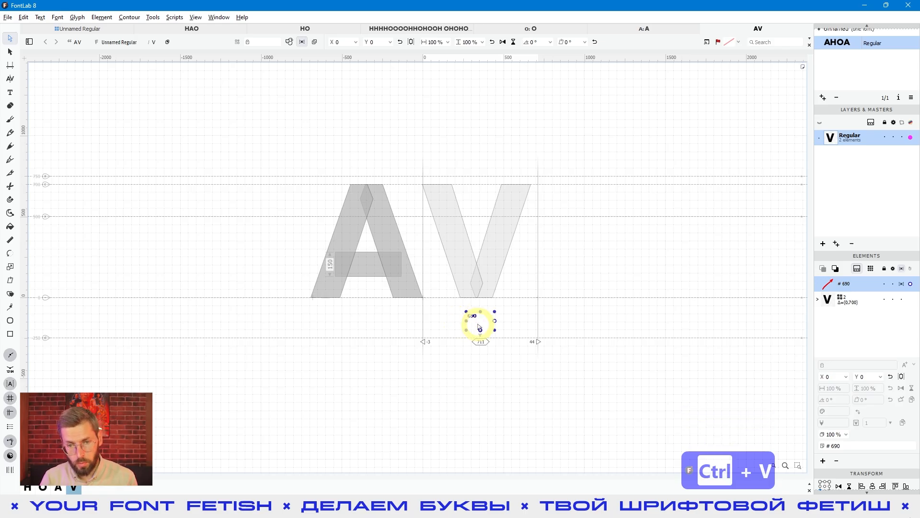
pyautogui.doubleClick(483, 325)
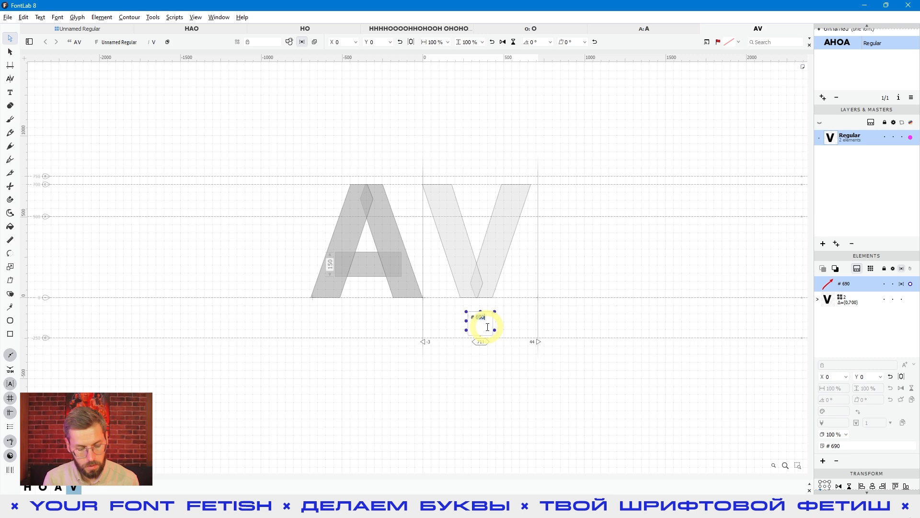
pyautogui.press('shift')
pyautogui.write('A')
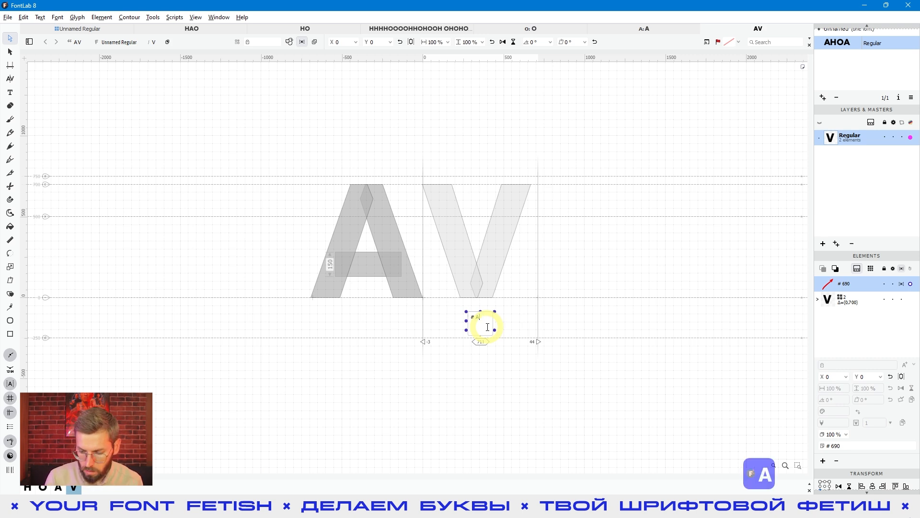
pyautogui.write('-20')
pyautogui.click(655, 386)
pyautogui.click(486, 350)
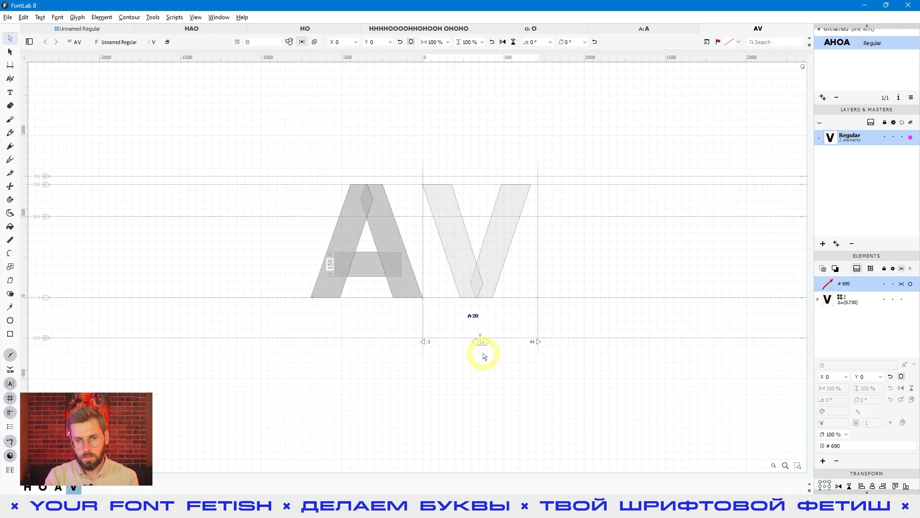
# Step: Nudge the inner top node of the V's left diagonal slightly to the left to thin the stroke's upper end
pyautogui.click(450, 240)
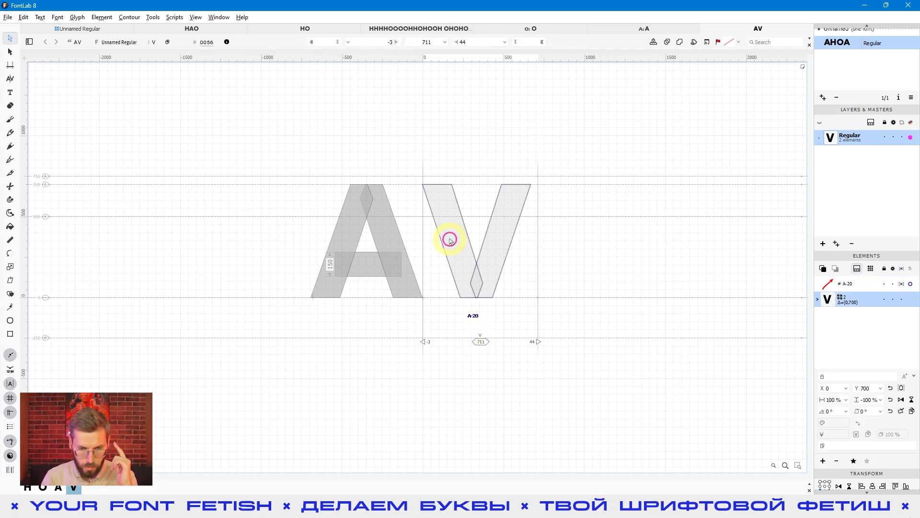
pyautogui.click(372, 321)
pyautogui.click(491, 328)
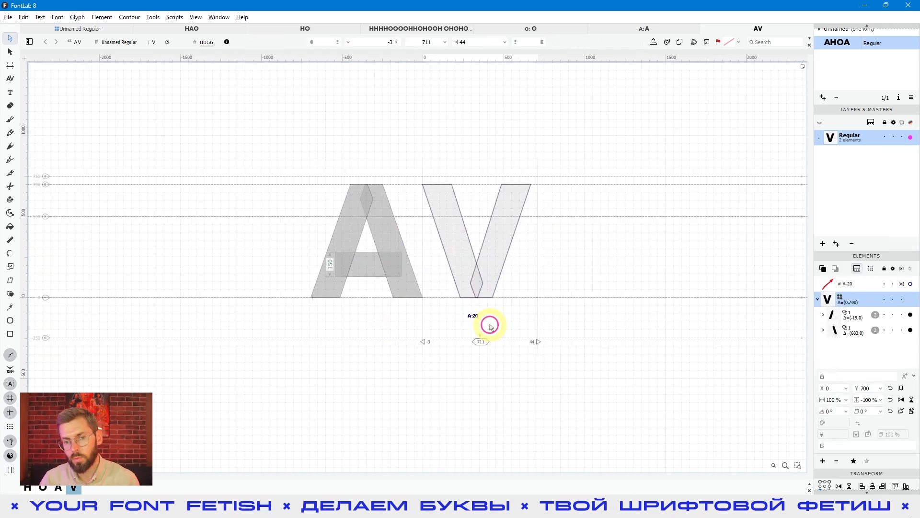
pyautogui.click(446, 226)
pyautogui.scroll(2, 447, 225)
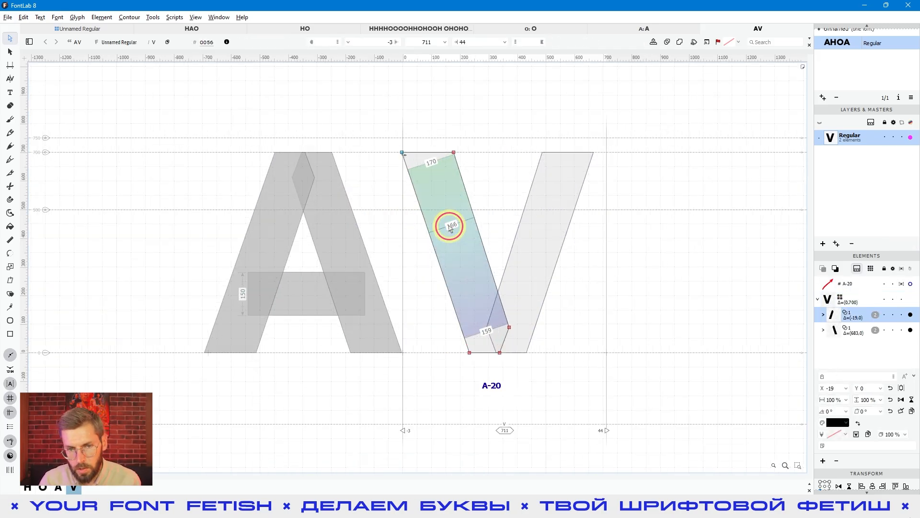
pyautogui.doubleClick(467, 218)
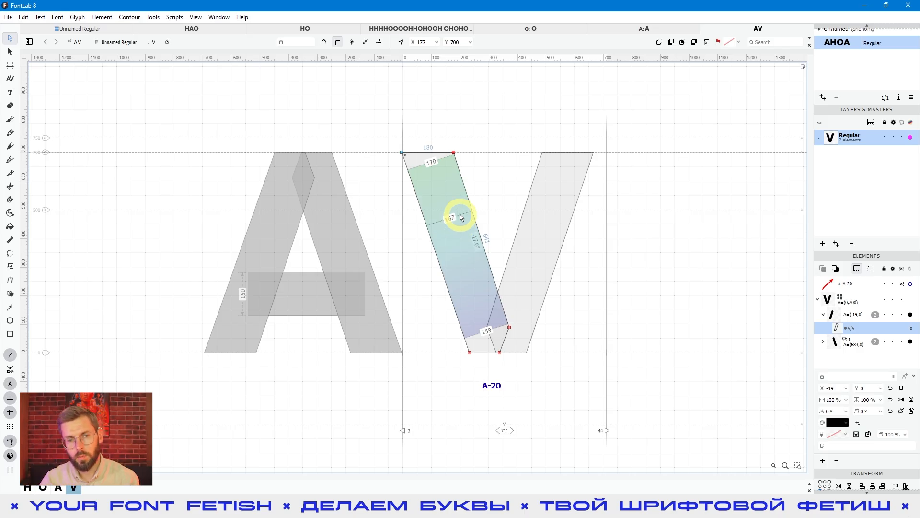
pyautogui.click(461, 222)
pyautogui.click(461, 224)
pyautogui.press('Left')
pyautogui.press('Left')
# Step: Nudge the outer bottom node of the V's left diagonal left, and shift its lower nodes left while previewing the filled letters
pyautogui.press('Left')
pyautogui.moveTo(451, 378)
pyautogui.mouseDown()
pyautogui.moveTo(478, 334)
pyautogui.moveTo(479, 263)
pyautogui.mouseUp()
pyautogui.press('Left')
pyautogui.press('Left')
pyautogui.moveTo(448, 380); pyautogui.dragTo(570, 314)
pyautogui.press('space')
# Step: Nudge the selected lower nodes of the V's left diagonal 2 units further left and preview the filled letters
pyautogui.press('Left')
pyautogui.press('Left')
pyautogui.press('Left')
pyautogui.press('Left')
pyautogui.press('Left')
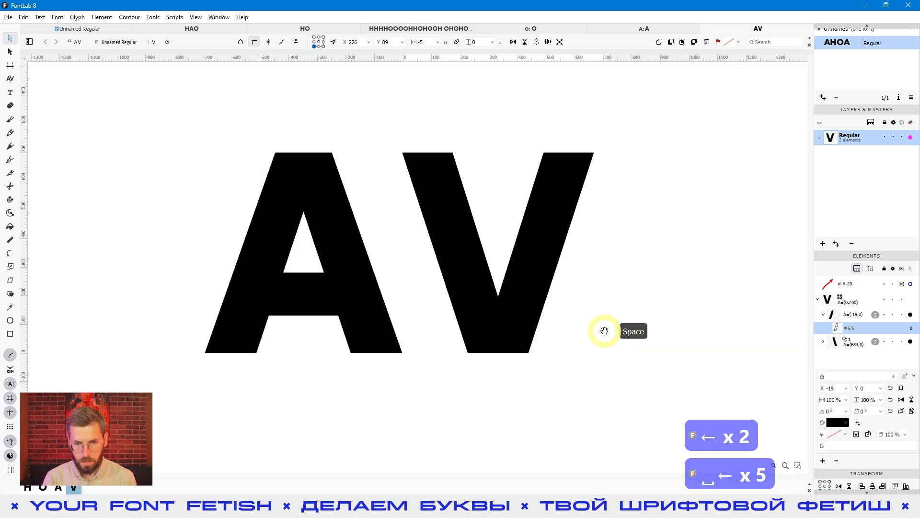
pyautogui.press('Left')
pyautogui.press('Left')
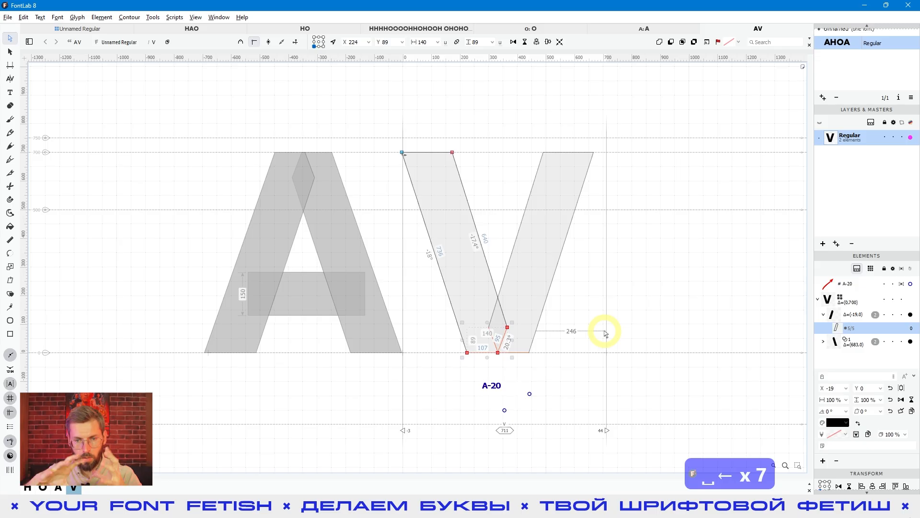
pyautogui.click(624, 339)
pyautogui.press('space')
pyautogui.moveTo(488, 266); pyautogui.dragTo(462, 264)
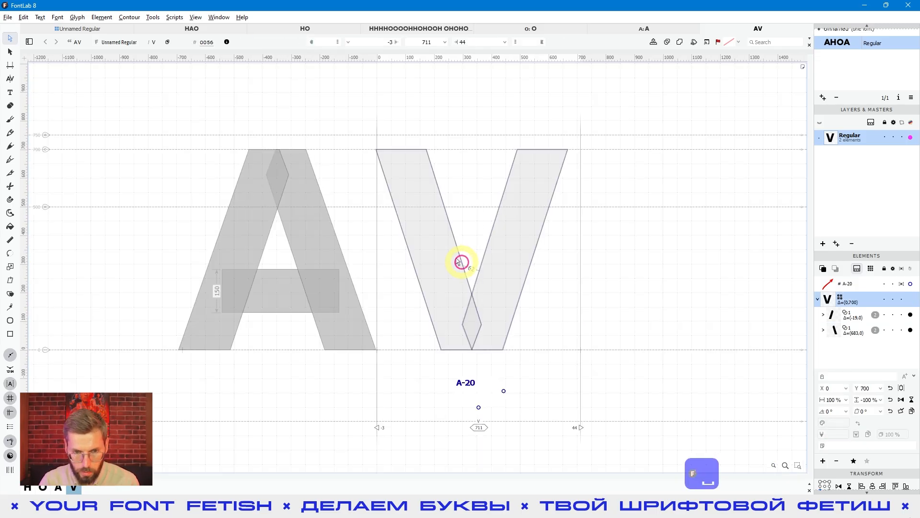
# Step: Nudge the inner top node of the V's left diagonal right to X 174
pyautogui.click(441, 246)
pyautogui.click(426, 149)
pyautogui.moveTo(413, 126); pyautogui.dragTo(435, 188)
pyautogui.press('Right')
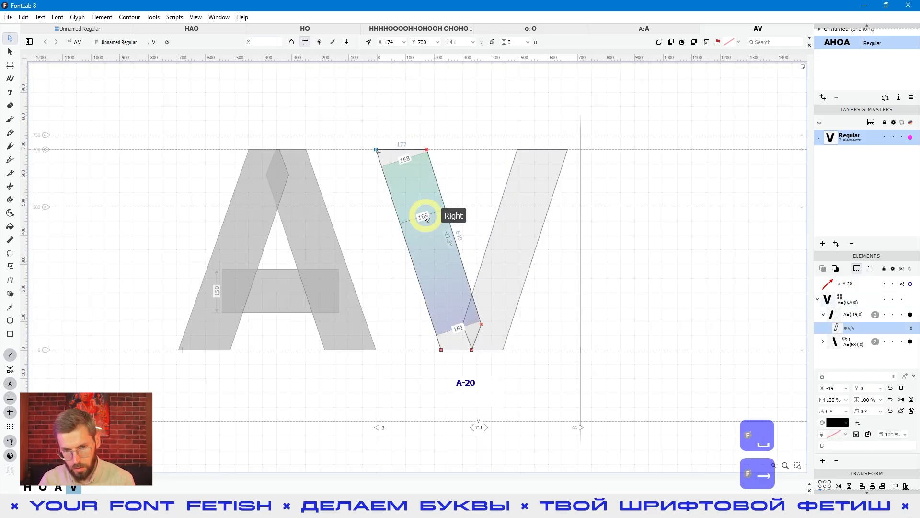
# Step: Fine-tune the inner lower node of the V's left diagonal horizontally to about X 366, checking the filled preview
pyautogui.moveTo(573, 304); pyautogui.dragTo(477, 335)
pyautogui.press('Left')
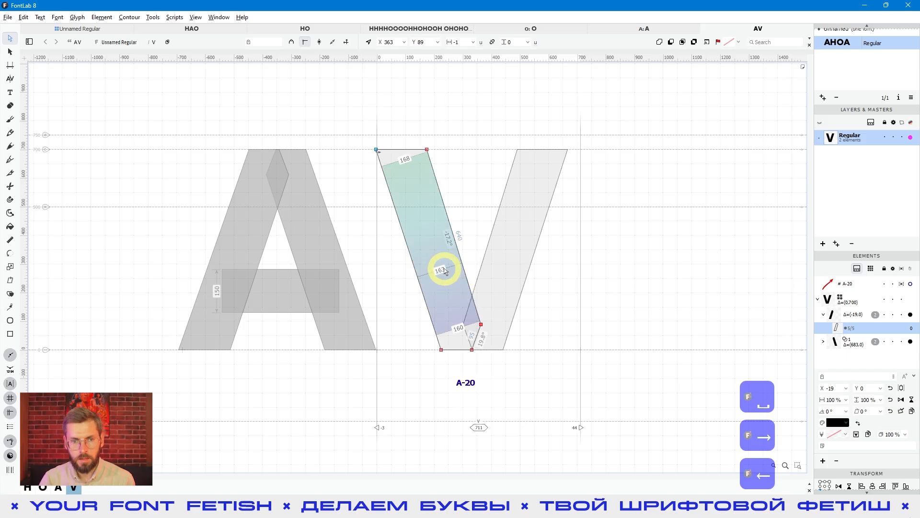
pyautogui.click(672, 388)
pyautogui.press('space')
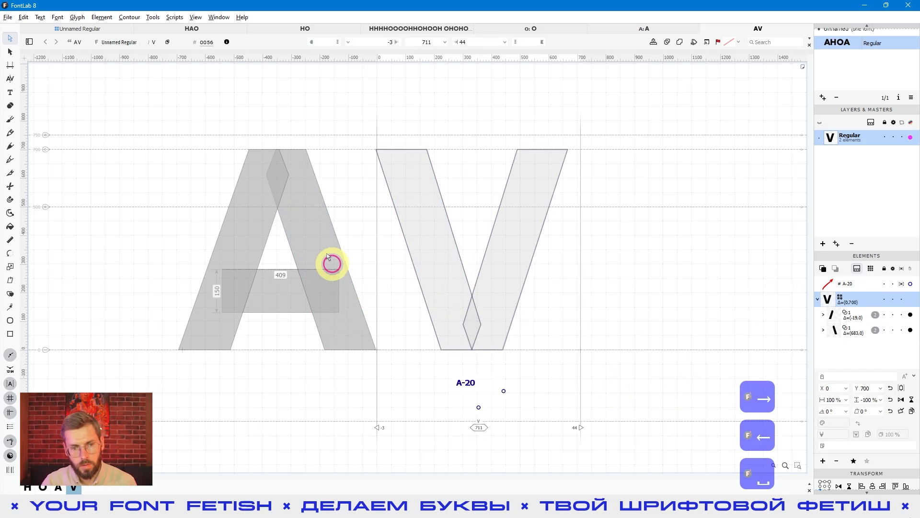
pyautogui.moveTo(319, 238)
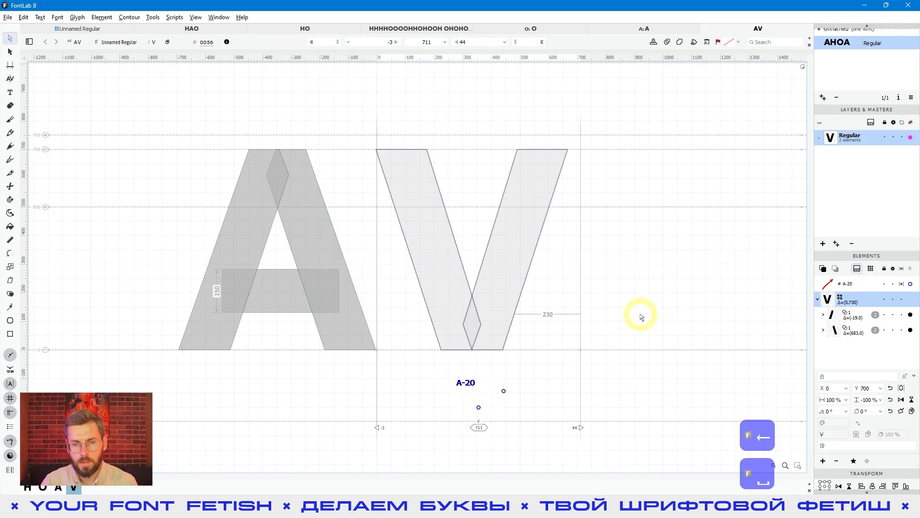
pyautogui.press('space')
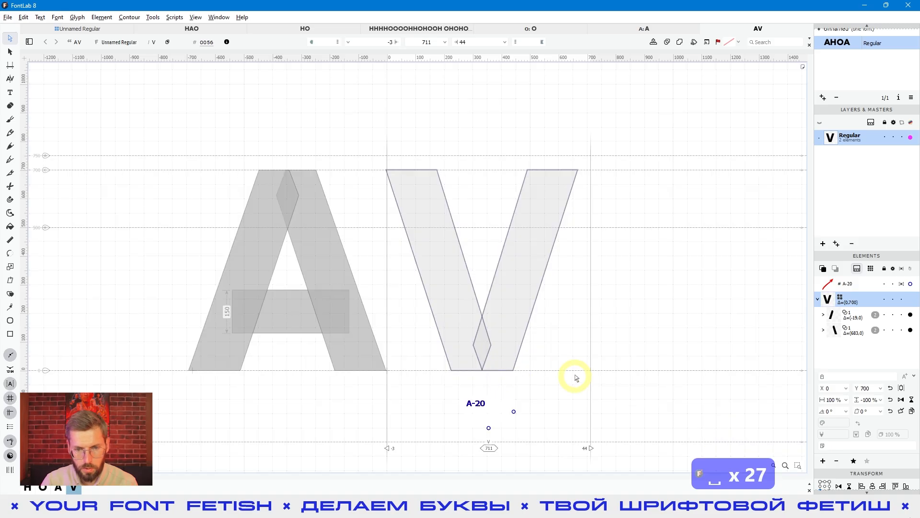
pyautogui.moveTo(464, 317); pyautogui.dragTo(493, 345)
pyautogui.press('space')
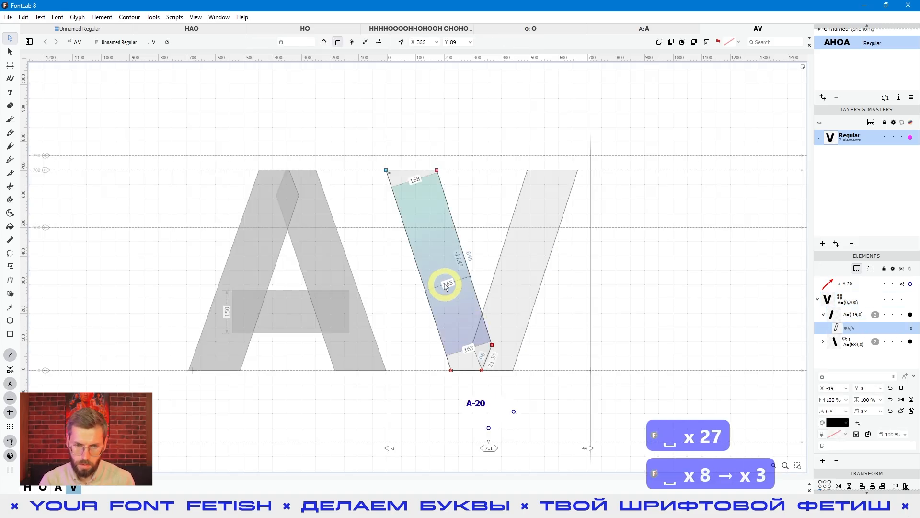
pyautogui.press('Left')
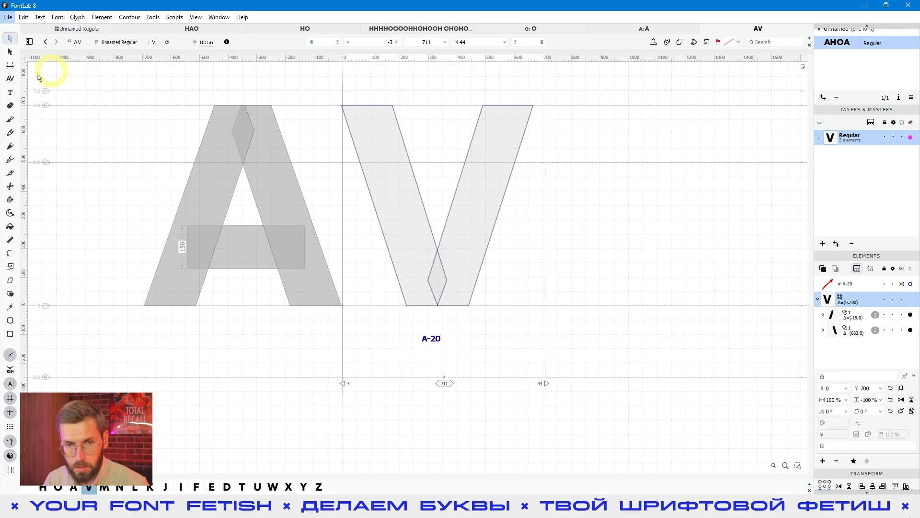
# Step: Add the letters M, W and X after AV in the text
pyautogui.click(10, 92)
pyautogui.click(503, 212)
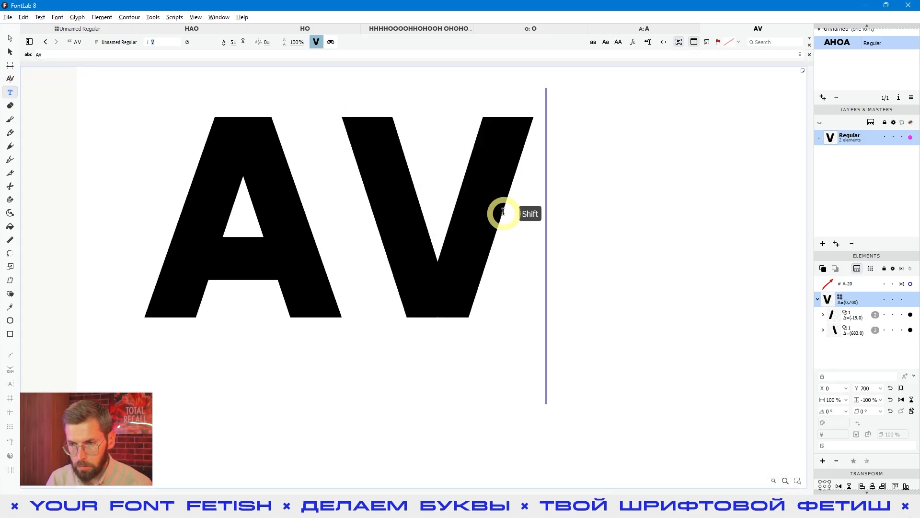
pyautogui.write('MWX')
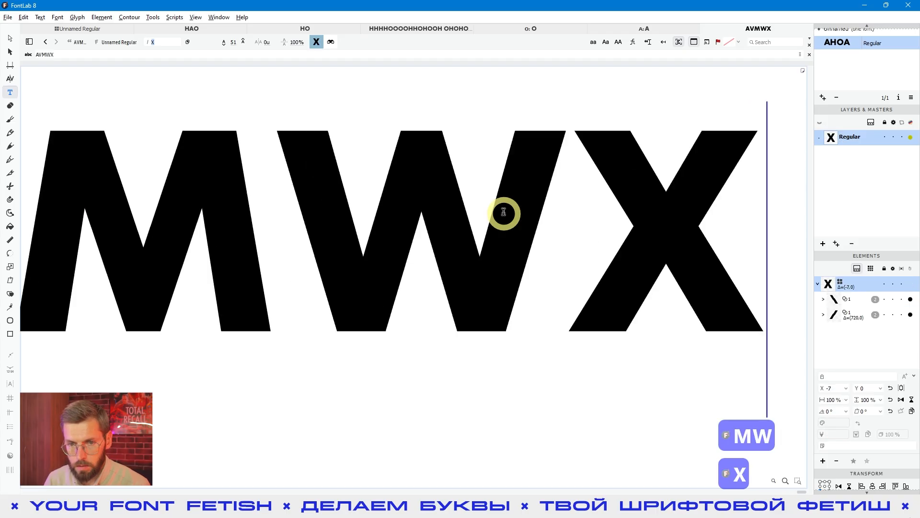
# Step: Return to contour editing and compare the construction of the V's and M's diagonals, making M the active glyph
pyautogui.click(42, 240)
pyautogui.click(10, 37)
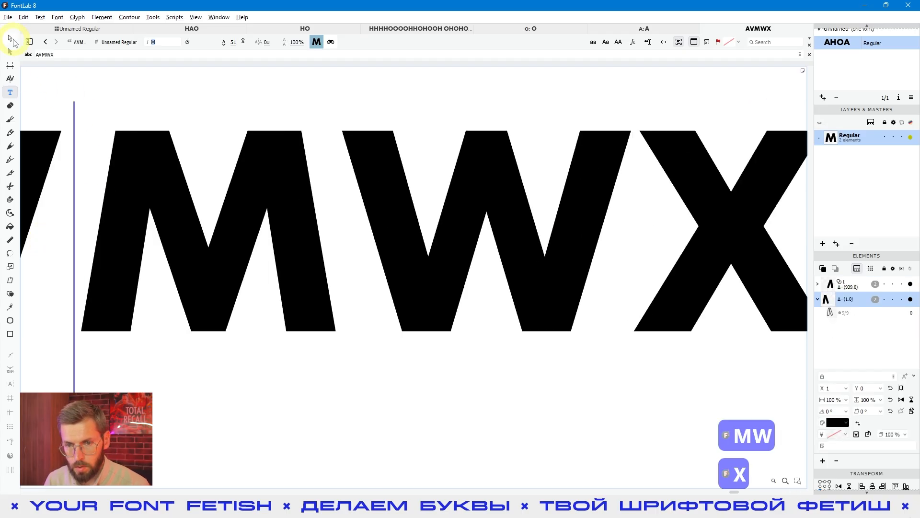
pyautogui.press('space')
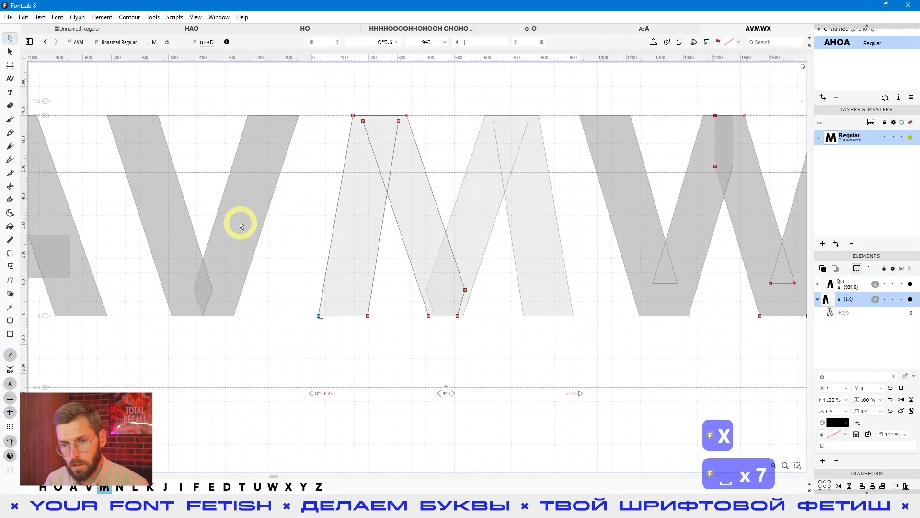
pyautogui.click(257, 224)
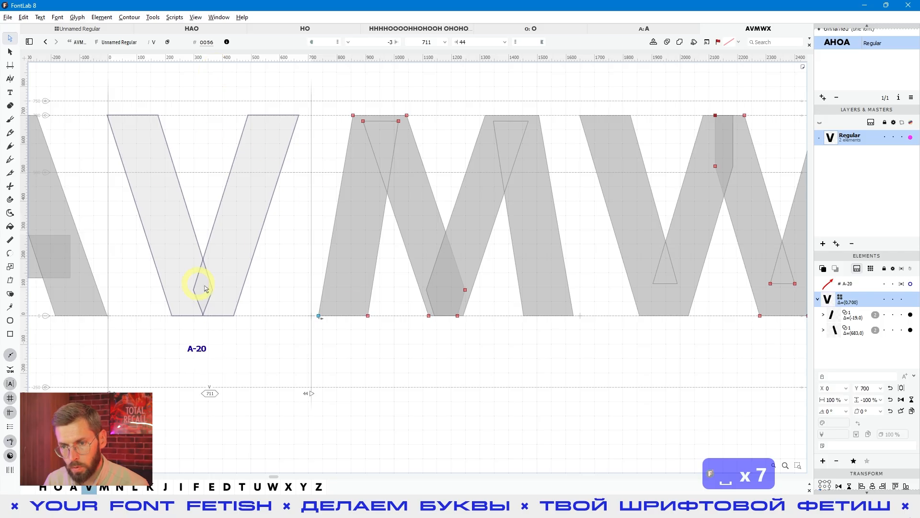
pyautogui.click(462, 353)
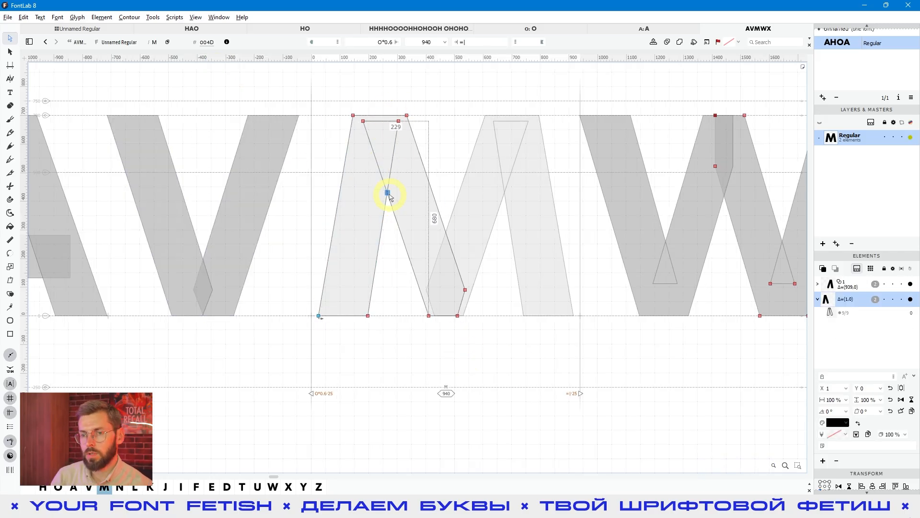
# Step: Narrow the M to a width of 860 by shifting its left stem's bottom nodes right in 10-unit steps
pyautogui.moveTo(401, 346); pyautogui.dragTo(307, 299)
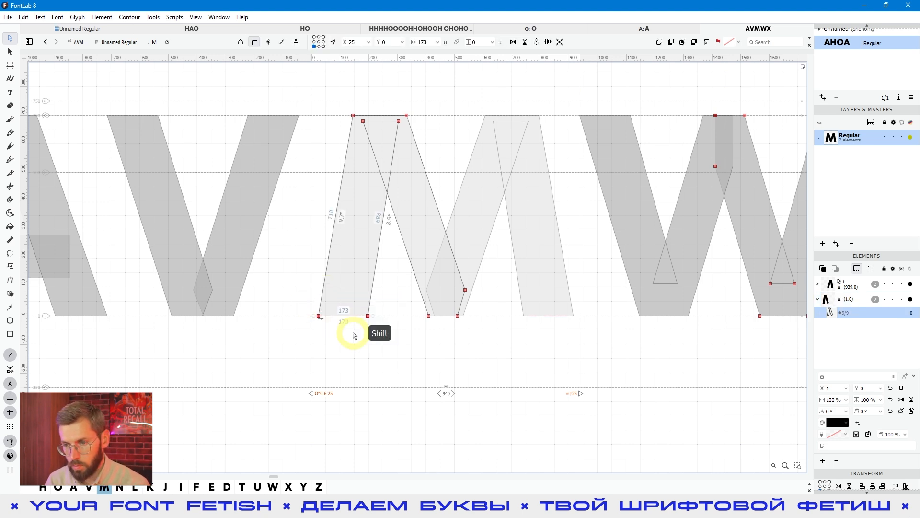
pyautogui.hotkey('shift', 'Left')
pyautogui.hotkey('shift', 'Left')
pyautogui.hotkey('shift', 'Left')
pyautogui.hotkey('shift', 'Left')
pyautogui.hotkey('shift', 'Right')
pyautogui.hotkey('shift', 'Right')
pyautogui.hotkey('shift', 'Right')
pyautogui.hotkey('shift', 'Right')
pyautogui.hotkey('shift', 'Right')
pyautogui.hotkey('shift', 'Right')
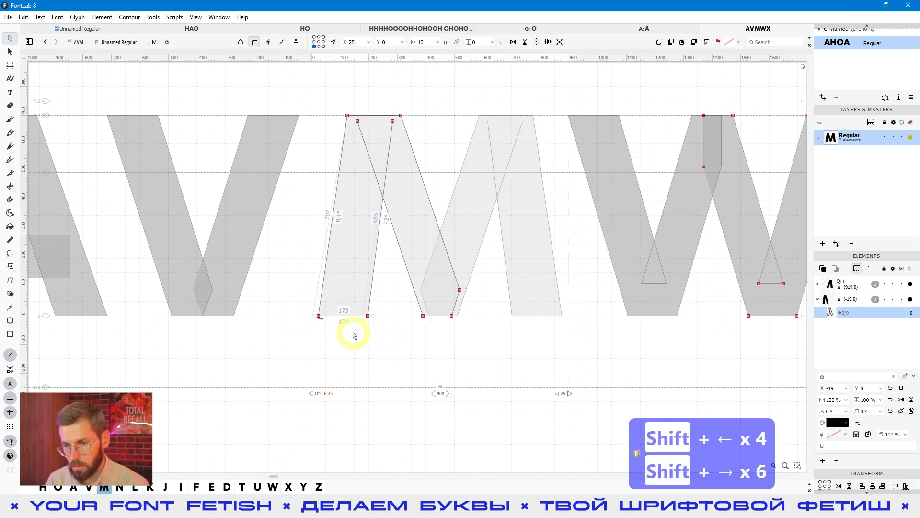
pyautogui.hotkey('shift', 'Right')
pyautogui.hotkey('shift', 'Right')
# Step: Try moving the bottom nodes of the M's left stem back and forth in 100-unit steps
pyautogui.hotkey('ctrl', 'Left')
pyautogui.hotkey('ctrl', 'Left')
pyautogui.hotkey('ctrl', 'Left')
pyautogui.hotkey('ctrl', 'Right')
pyautogui.hotkey('ctrl', 'Right')
pyautogui.hotkey('ctrl', 'Right')
pyautogui.hotkey('ctrl', 'Right')
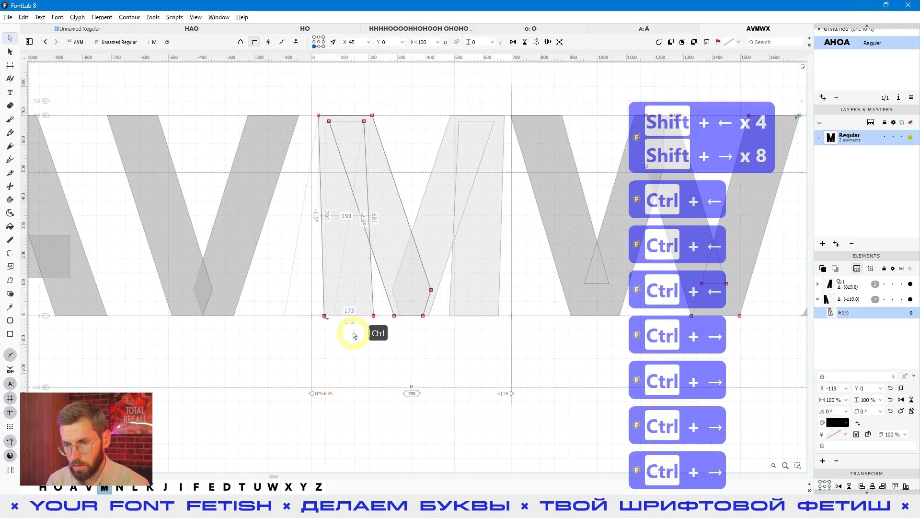
pyautogui.hotkey('ctrl', 'Left')
# Step: Preview the filled letters, activate the X glyph and inspect its two mirrored diagonals
pyautogui.press('space')
pyautogui.moveTo(498, 352); pyautogui.dragTo(138, 316)
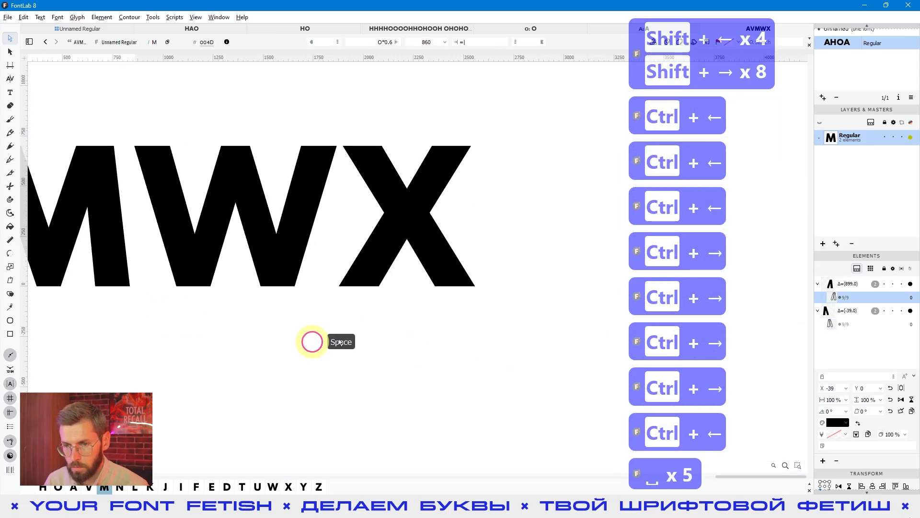
pyautogui.doubleClick(453, 319)
pyautogui.click(370, 146)
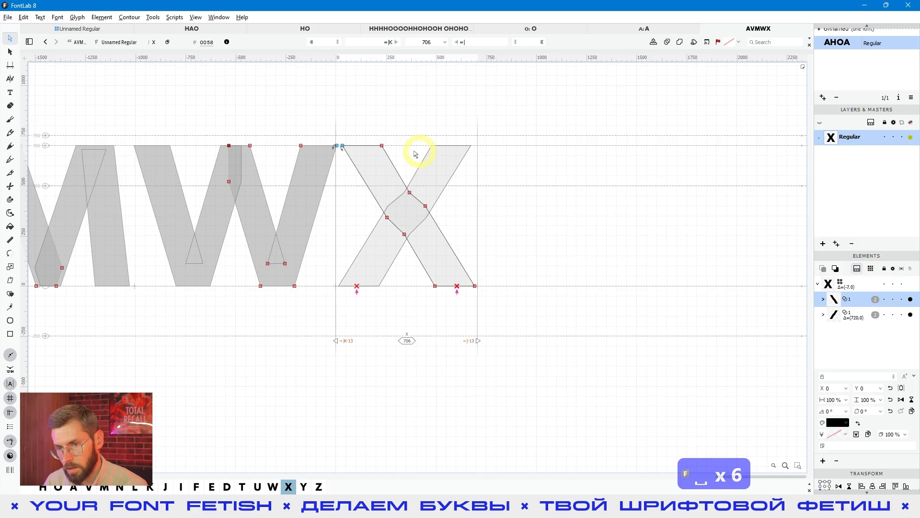
pyautogui.click(452, 157)
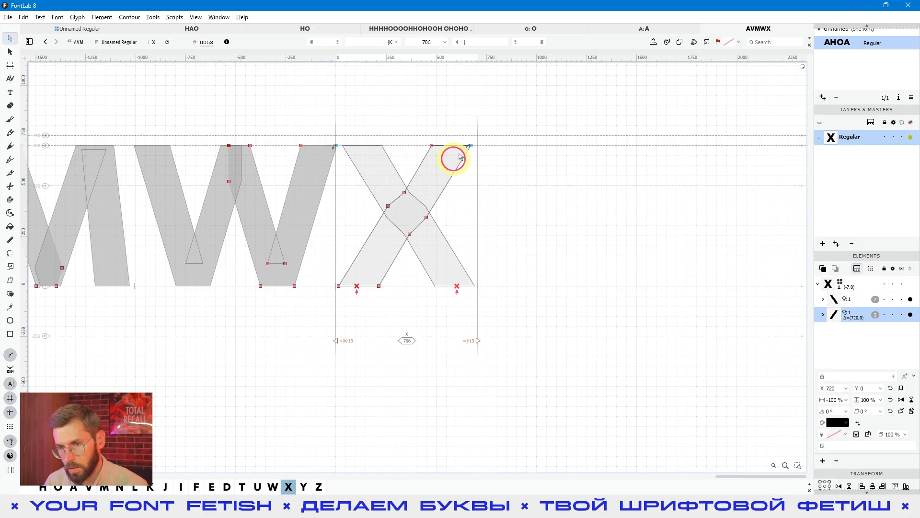
# Step: Shift the inner bottom nodes of the X's rising diagonal 20 units right in 10-unit steps
pyautogui.moveTo(378, 301); pyautogui.dragTo(347, 273)
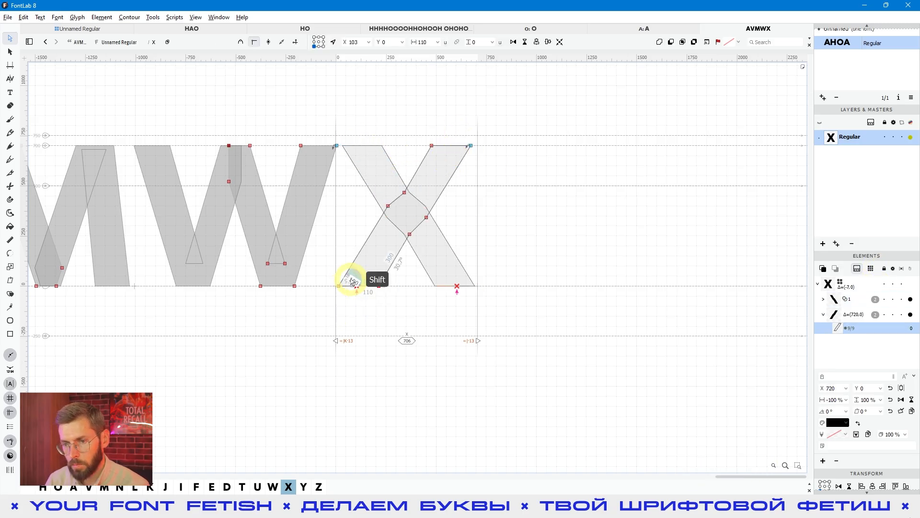
pyautogui.hotkey('shift', 'Right')
pyautogui.hotkey('shift', 'Right')
pyautogui.hotkey('shift', 'Right')
pyautogui.hotkey('shift', 'Right')
pyautogui.hotkey('shift', 'Right')
pyautogui.hotkey('shift', 'Right')
pyautogui.hotkey('shift', 'Right')
pyautogui.hotkey('shift', 'Right')
pyautogui.press('space')
pyautogui.hotkey('shift', 'Left')
pyautogui.hotkey('shift', 'Left')
pyautogui.hotkey('shift', 'Left')
pyautogui.hotkey('shift', 'Left')
pyautogui.hotkey('shift', 'Left')
pyautogui.hotkey('shift', 'Left')
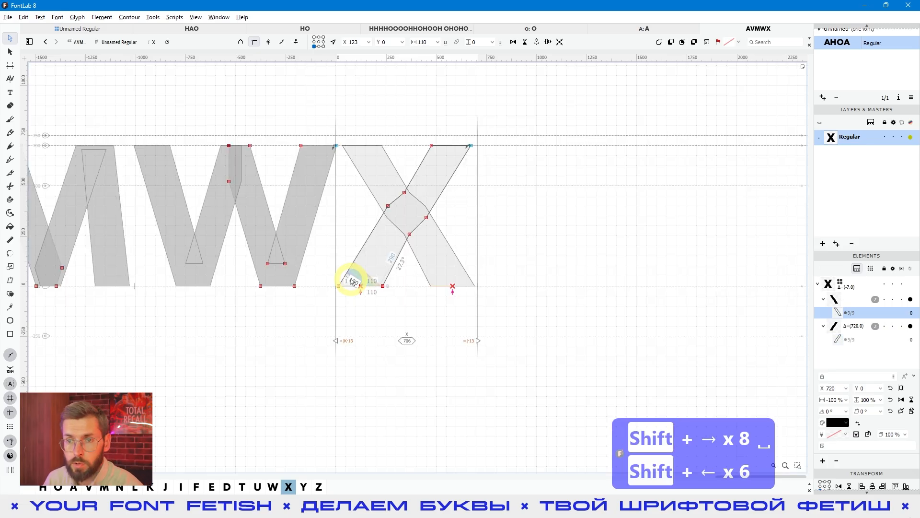
# Step: Open the font overview and look through the finished capitals, including T, D, E, U and J
pyautogui.click(91, 29)
pyautogui.click(335, 147)
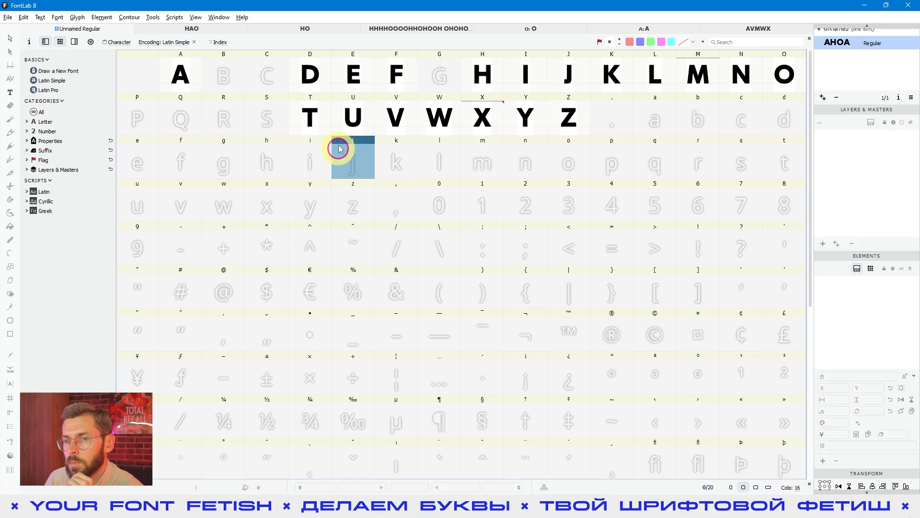
pyautogui.click(333, 123)
pyautogui.click(302, 106)
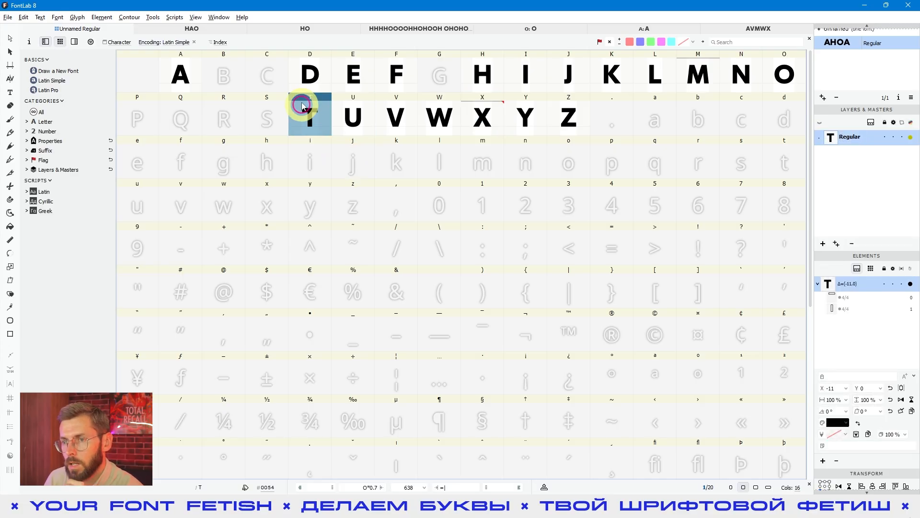
pyautogui.click(309, 78)
pyautogui.click(349, 77)
pyautogui.click(314, 78)
pyautogui.click(342, 108)
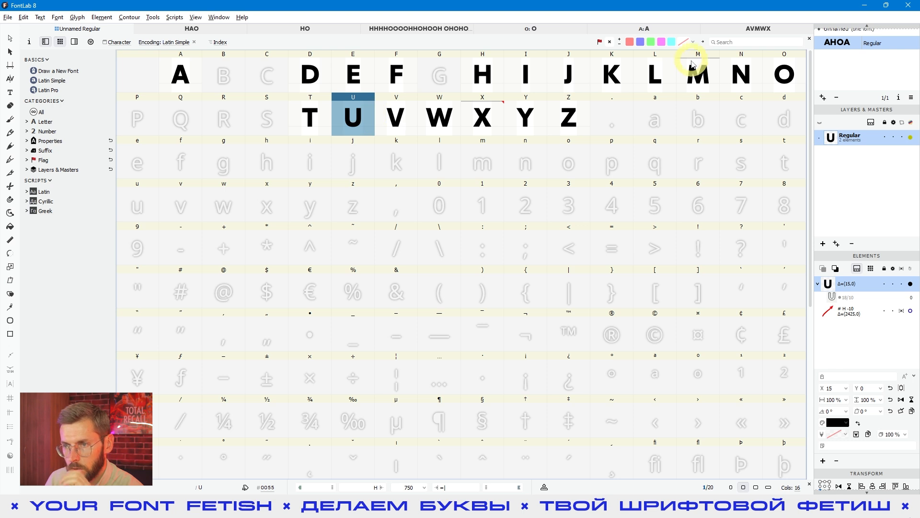
pyautogui.click(570, 79)
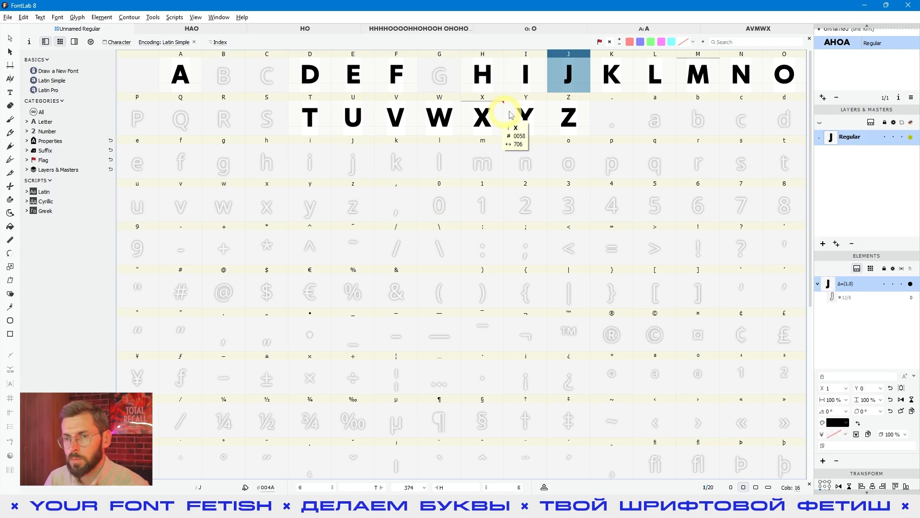
# Step: Select the E, F and H glyphs in the font overview and open them together in a new tab
pyautogui.click(354, 79)
pyautogui.keyDown('ctrl'); pyautogui.click(487, 74); pyautogui.keyUp('ctrl')
pyautogui.keyDown('ctrl'); pyautogui.click(423, 82); pyautogui.keyUp('ctrl')
pyautogui.keyDown('ctrl'); pyautogui.click(392, 79); pyautogui.keyUp('ctrl')
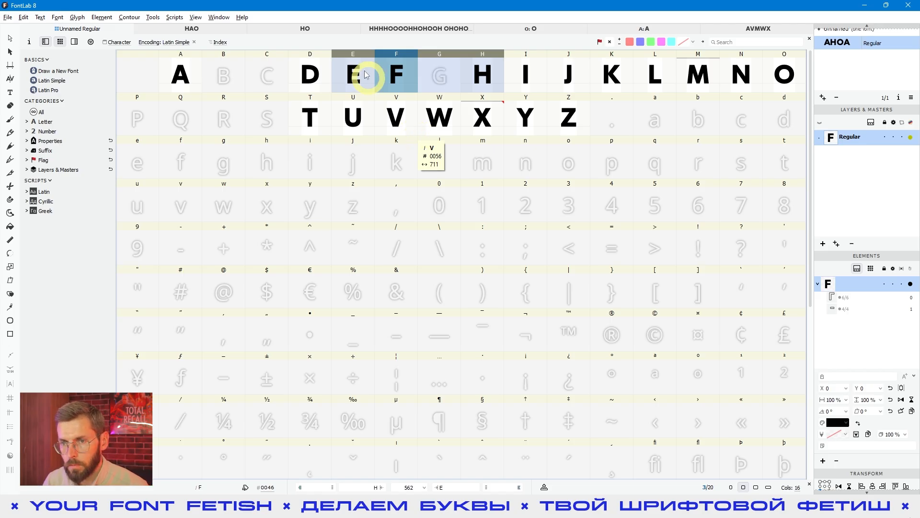
pyautogui.click(354, 82)
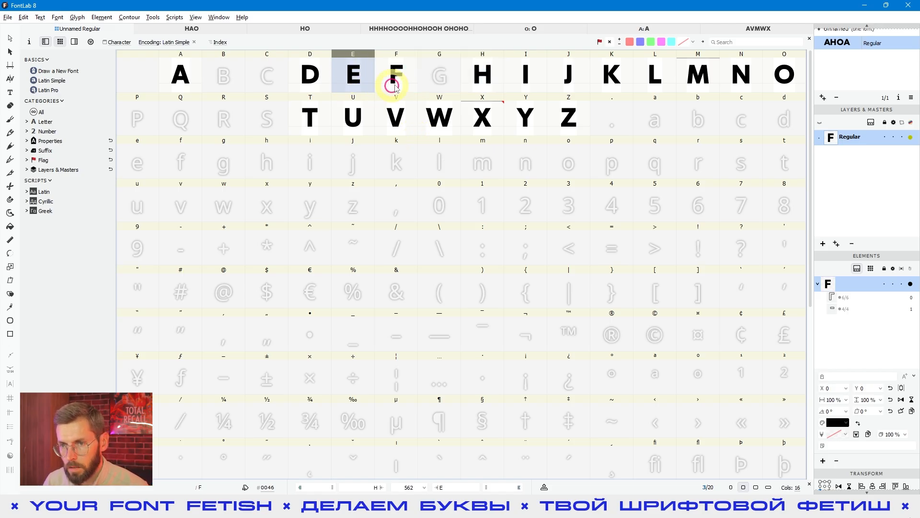
pyautogui.keyDown('ctrl'); pyautogui.click(409, 80); pyautogui.keyUp('ctrl')
pyautogui.keyDown('ctrl'); pyautogui.click(475, 81); pyautogui.keyUp('ctrl')
pyautogui.press('Return')
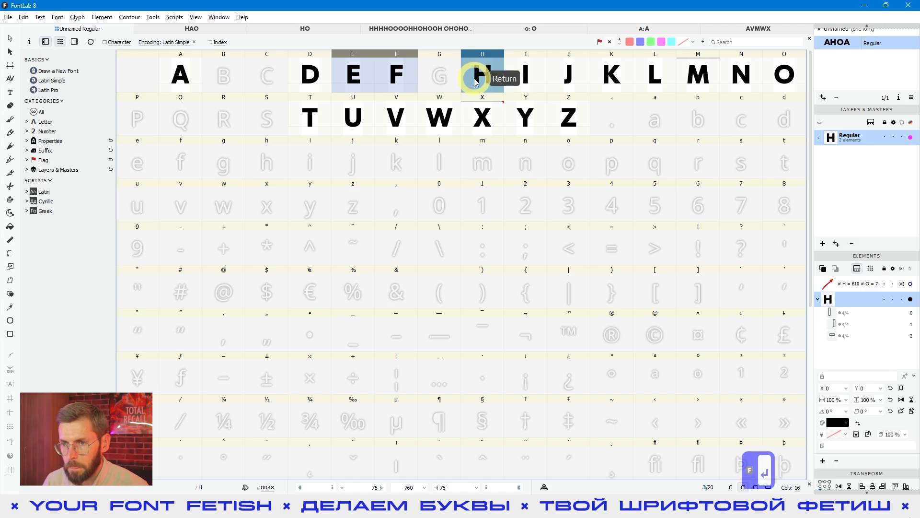
# Step: Compare the bar thicknesses and gaps of the H, F and E, activating each glyph in turn
pyautogui.press('space')
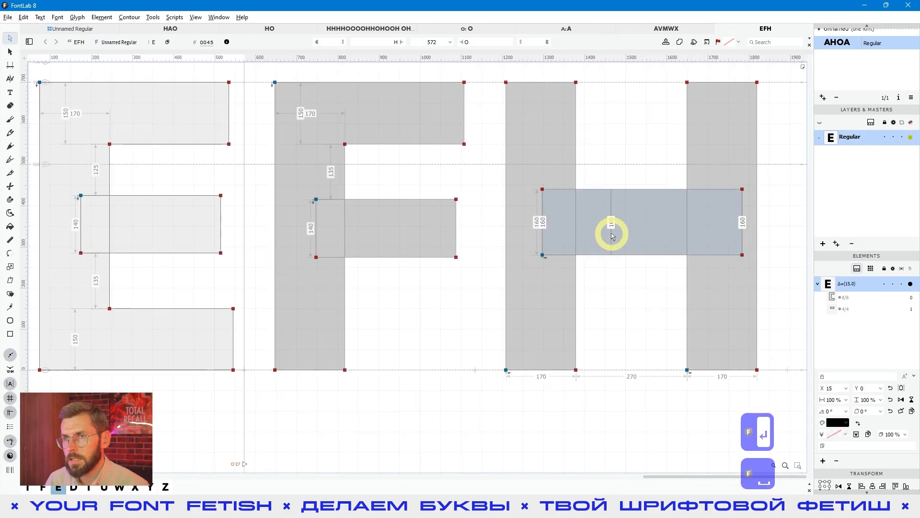
pyautogui.scroll(-3, 612, 235)
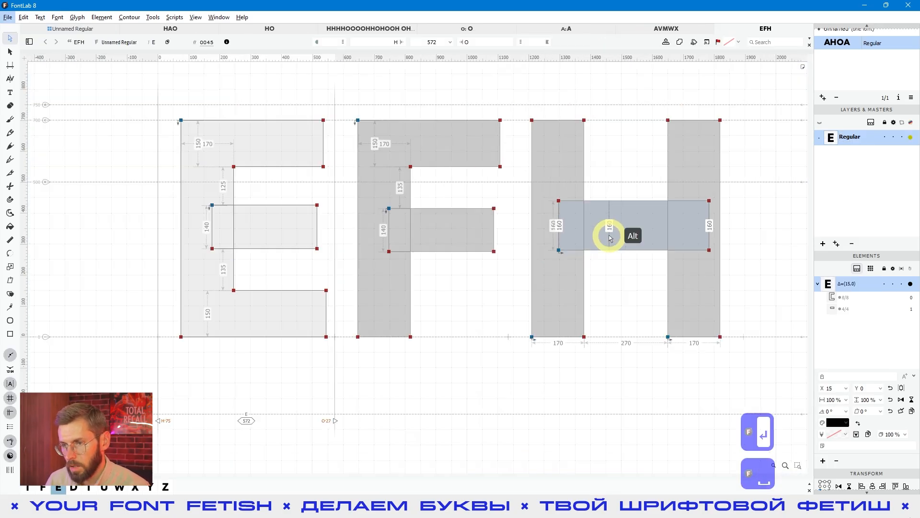
pyautogui.doubleClick(618, 292)
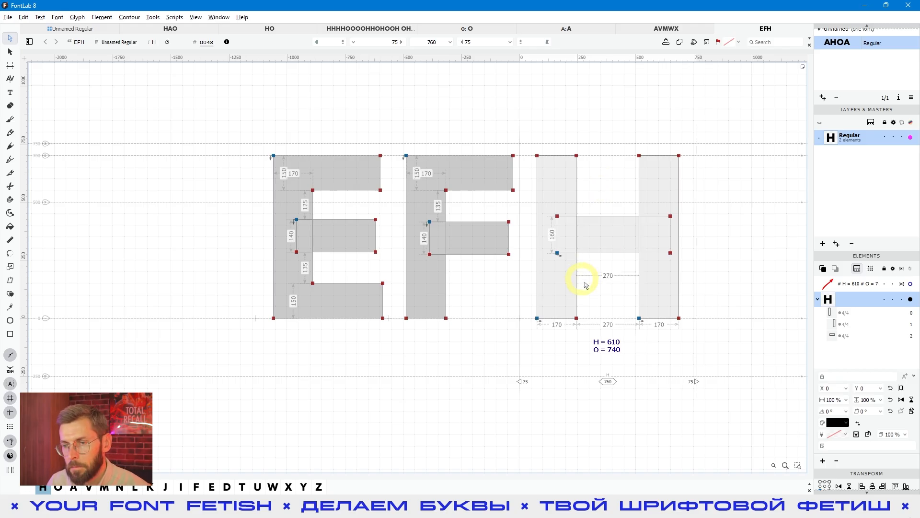
pyautogui.click(472, 178)
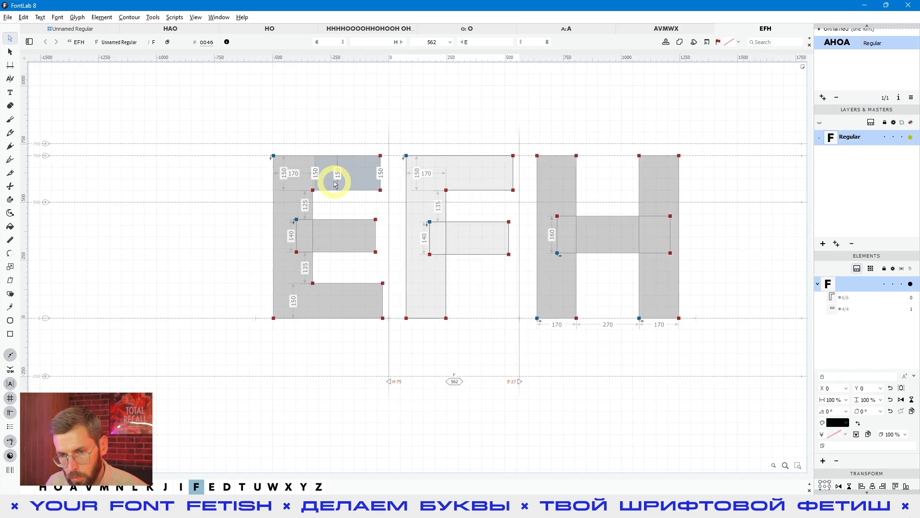
pyautogui.click(330, 209)
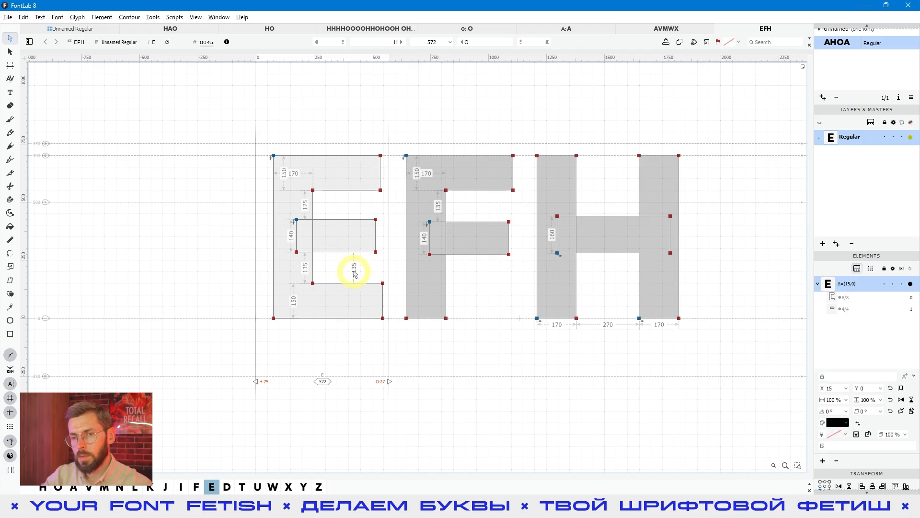
# Step: Compare the gaps above and below the E's middle bar with the thicknesses of the H's crossbar and the E's middle bar
pyautogui.click(345, 177)
pyautogui.click(355, 248)
pyautogui.click(343, 302)
pyautogui.click(585, 231)
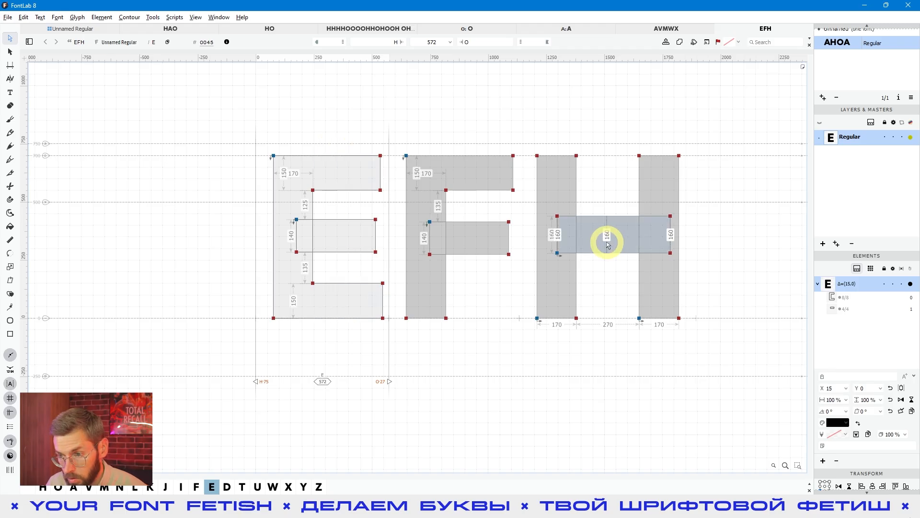
pyautogui.click(449, 253)
pyautogui.click(336, 242)
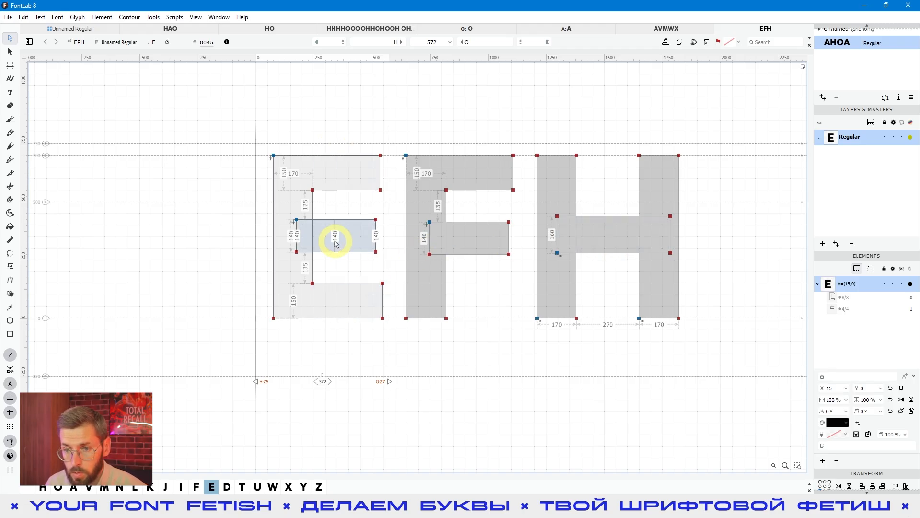
# Step: Preview the E, F and H as solid black shapes and inspect the F's middle bar with the F activated
pyautogui.press('space')
pyautogui.moveTo(524, 313); pyautogui.dragTo(456, 301)
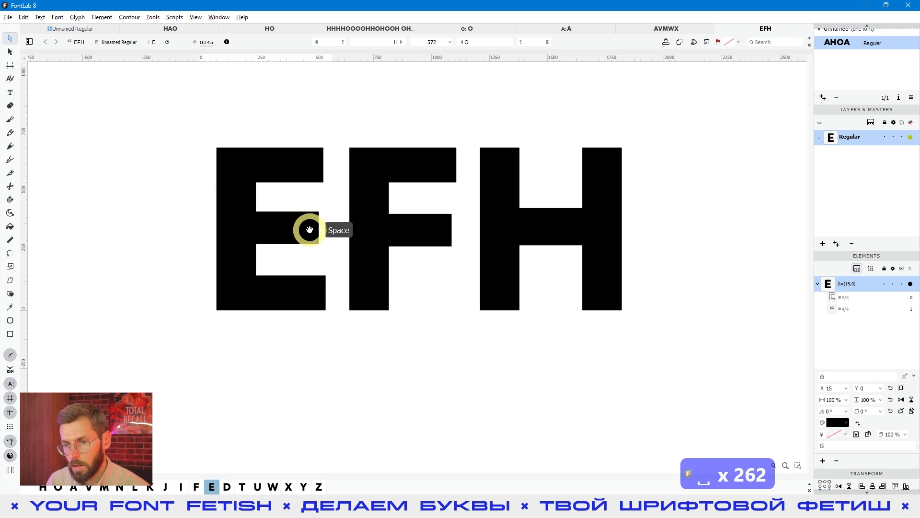
pyautogui.click(412, 225)
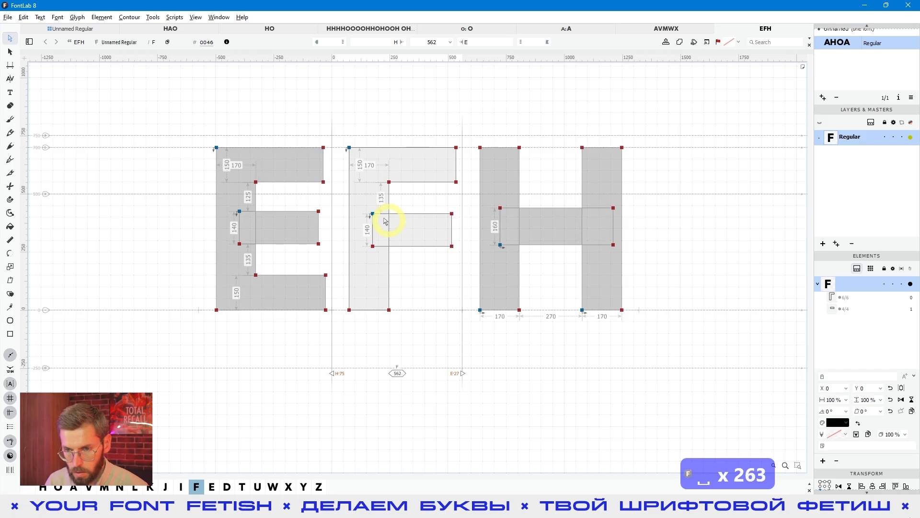
pyautogui.click(450, 241)
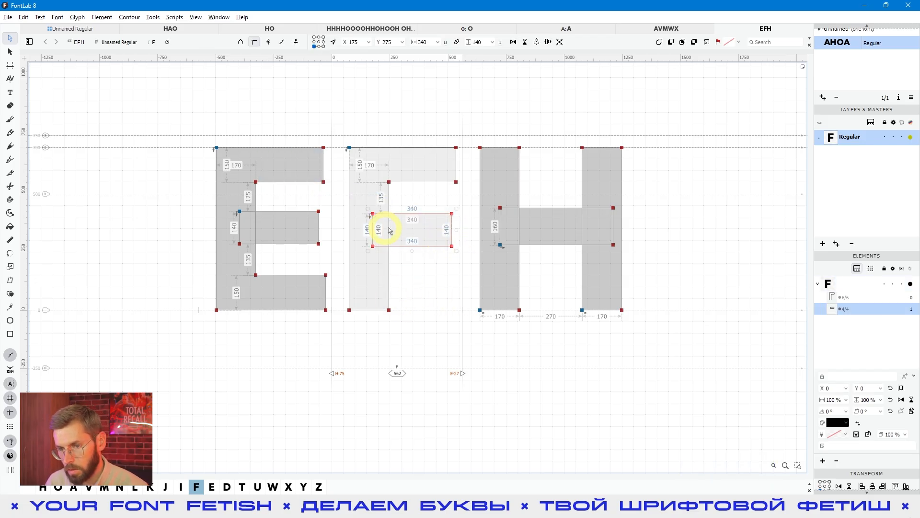
pyautogui.press('space')
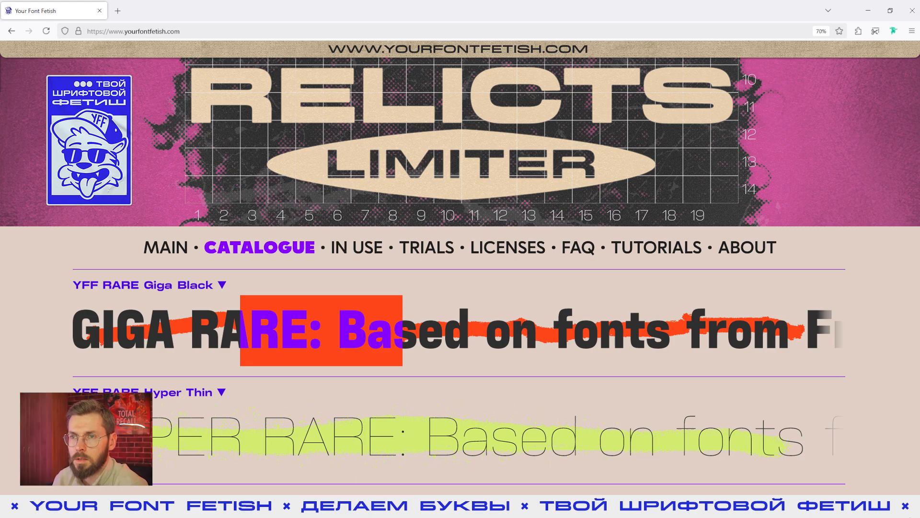
# Step: Switch from the Your Font Fetish website to Telegram and look through the posts in the Your Font Fetish channel
pyautogui.hotkey('alt', 'Tab')
pyautogui.scroll(-10, 604, 207)
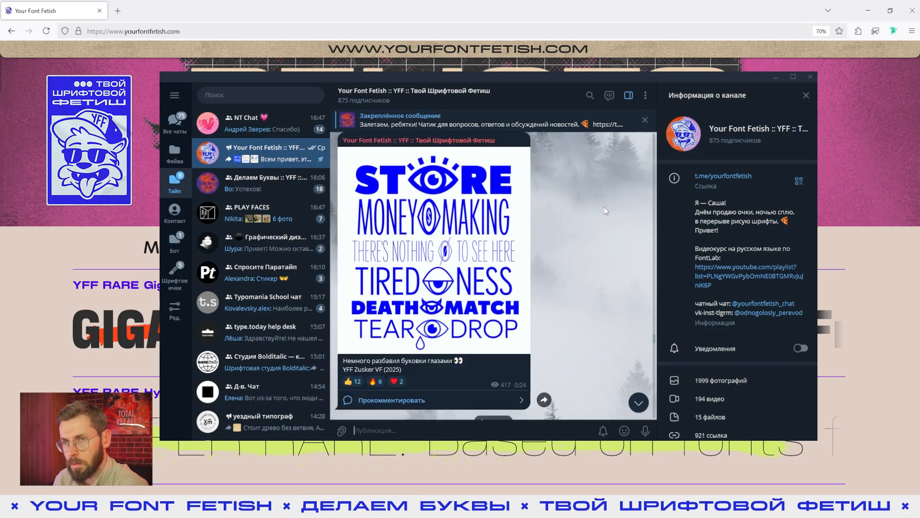
pyautogui.scroll(-10, 603, 207)
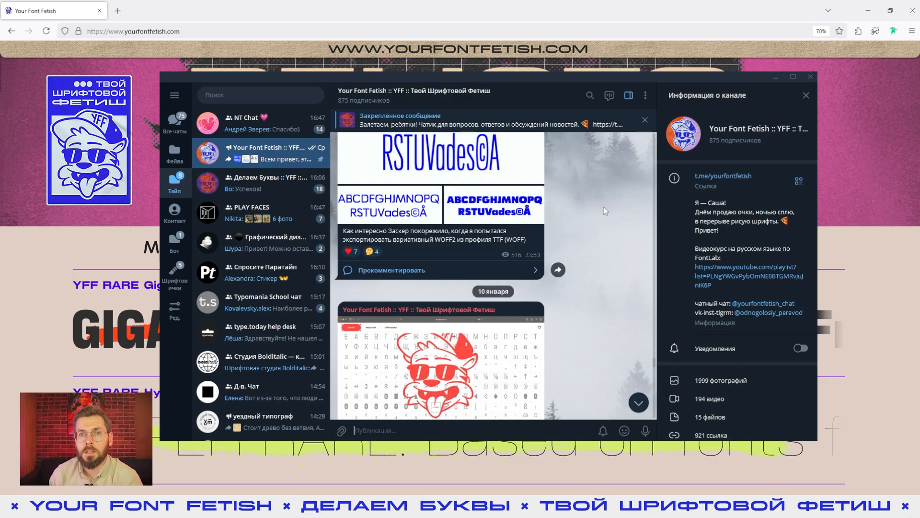
# Step: Open the Делаем Буквы FontLab community group in Telegram, look through its messages, and switch back to FontLab
pyautogui.click(275, 192)
pyautogui.scroll(1, 578, 203)
pyautogui.scroll(-11, 584, 207)
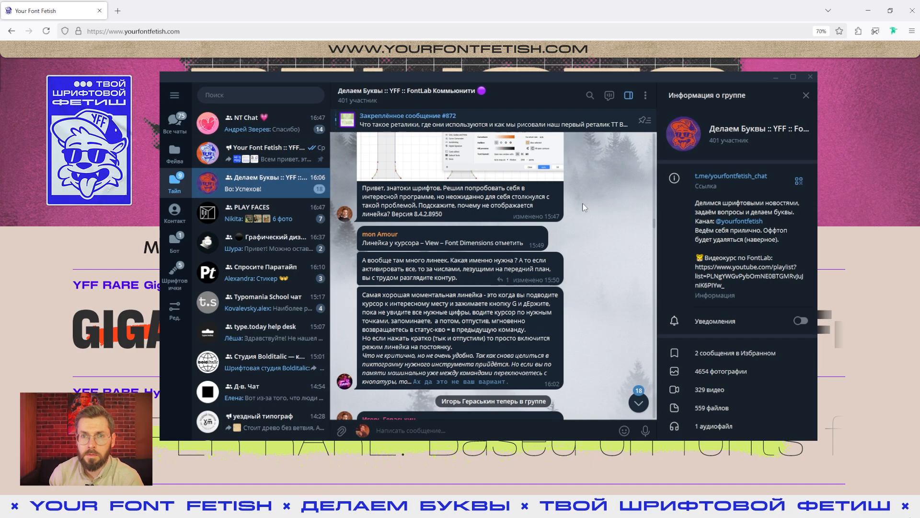
pyautogui.scroll(-6, 584, 208)
pyautogui.hotkey('alt', 'Tab')
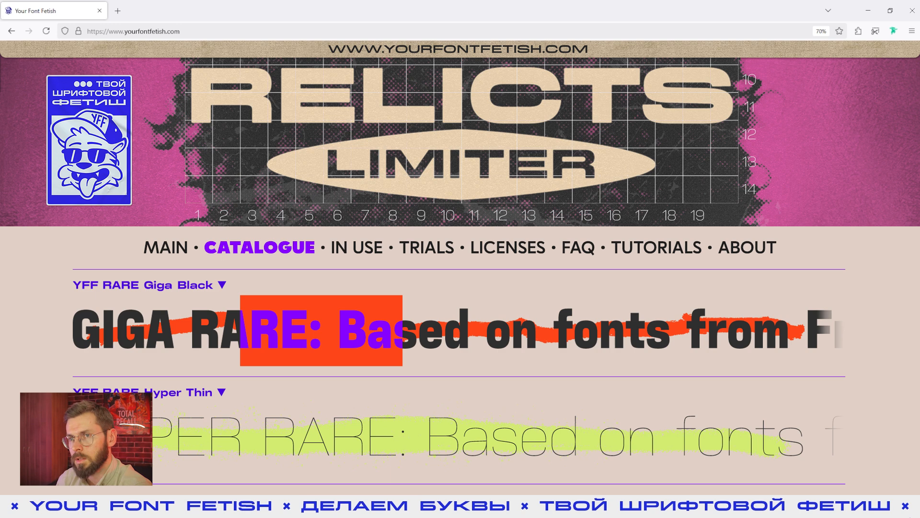
pyautogui.hotkey('alt', 'Tab')
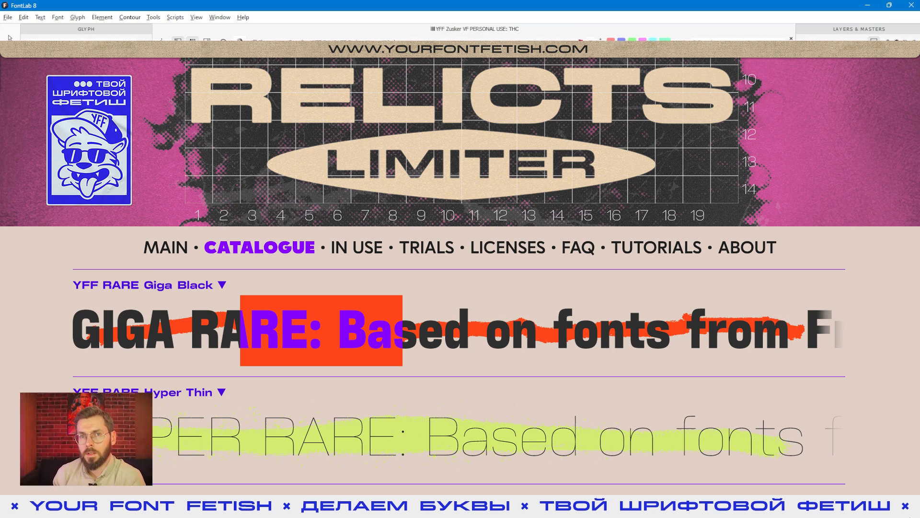